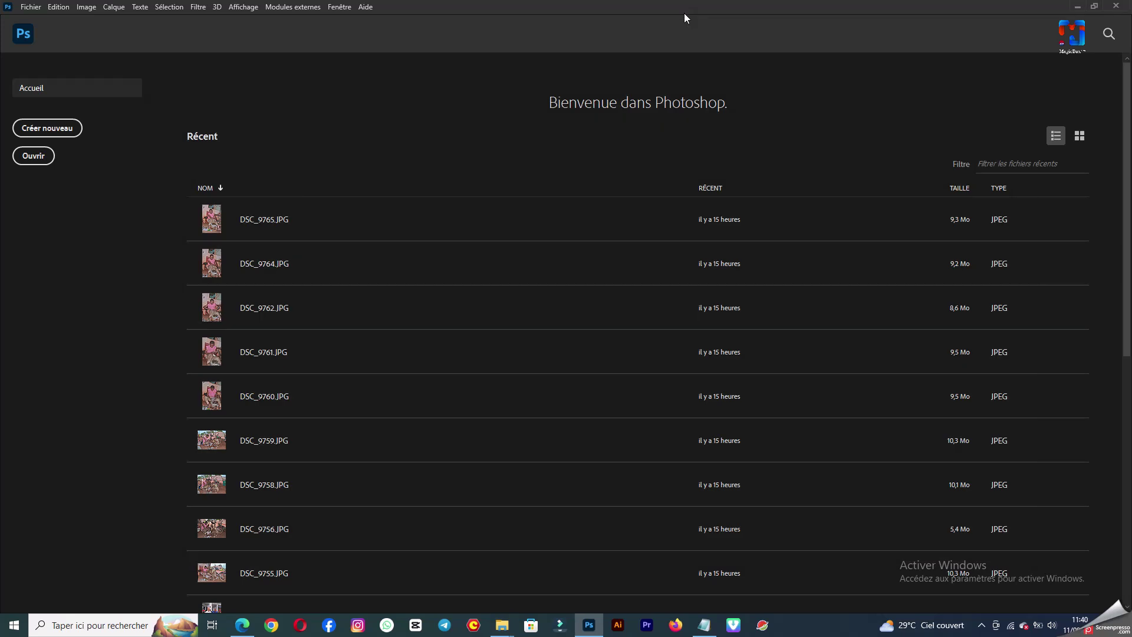
Step: Show the Actions panel in button mode and reach the Traitement 01 and Traitement 02 actions at its end
{"action": "left_click", "coordinate": [348, 8]}
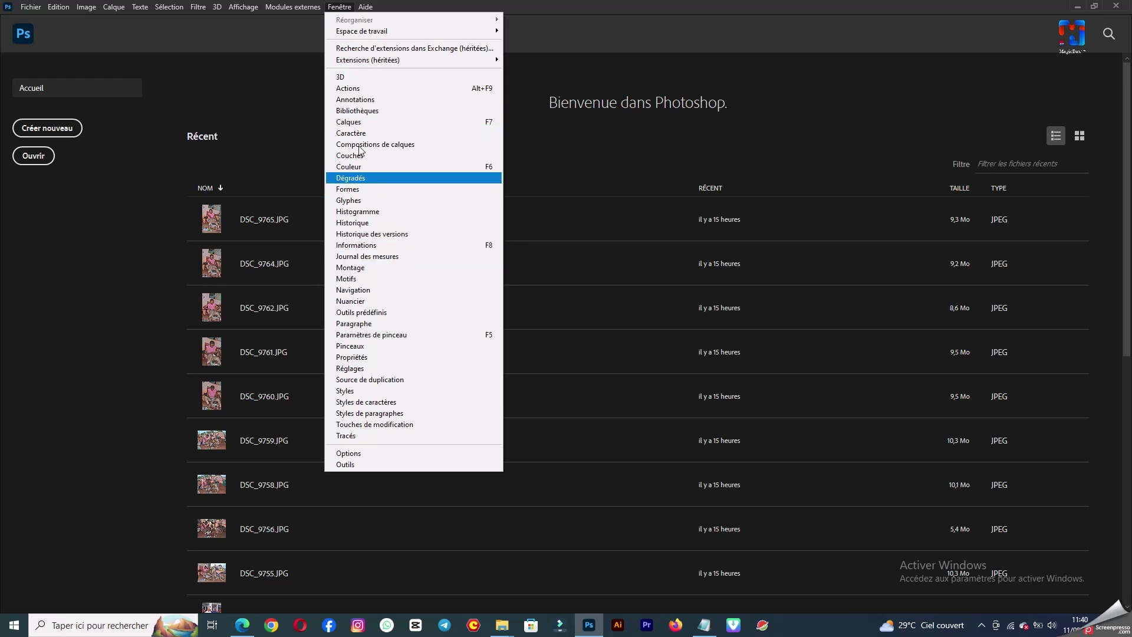
{"action": "left_click", "coordinate": [363, 90]}
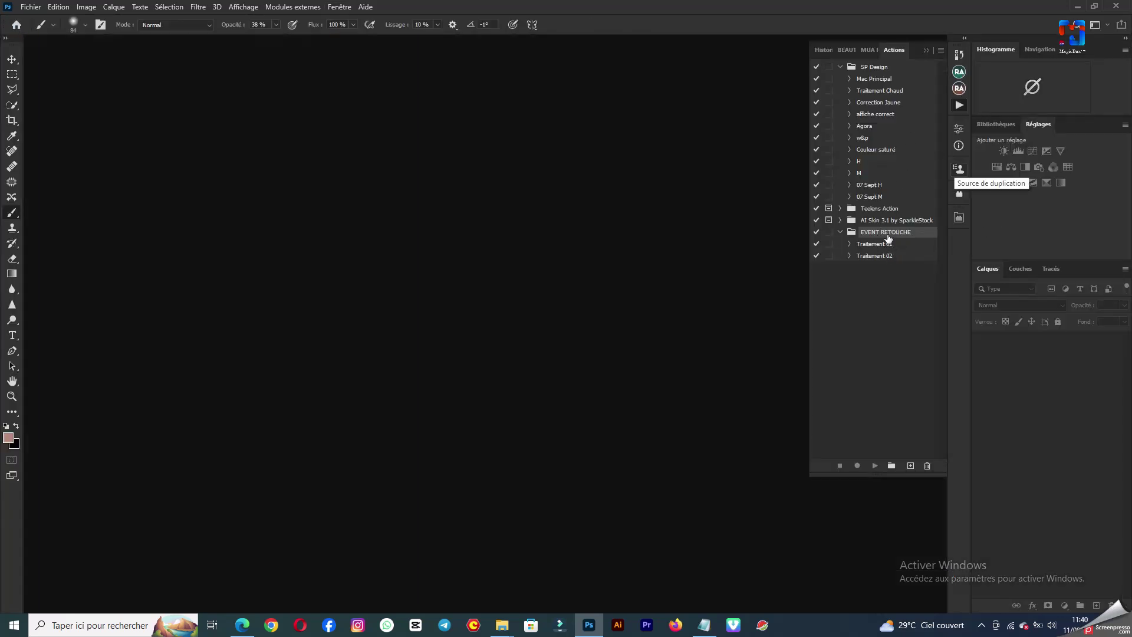
{"action": "left_click", "coordinate": [941, 51]}
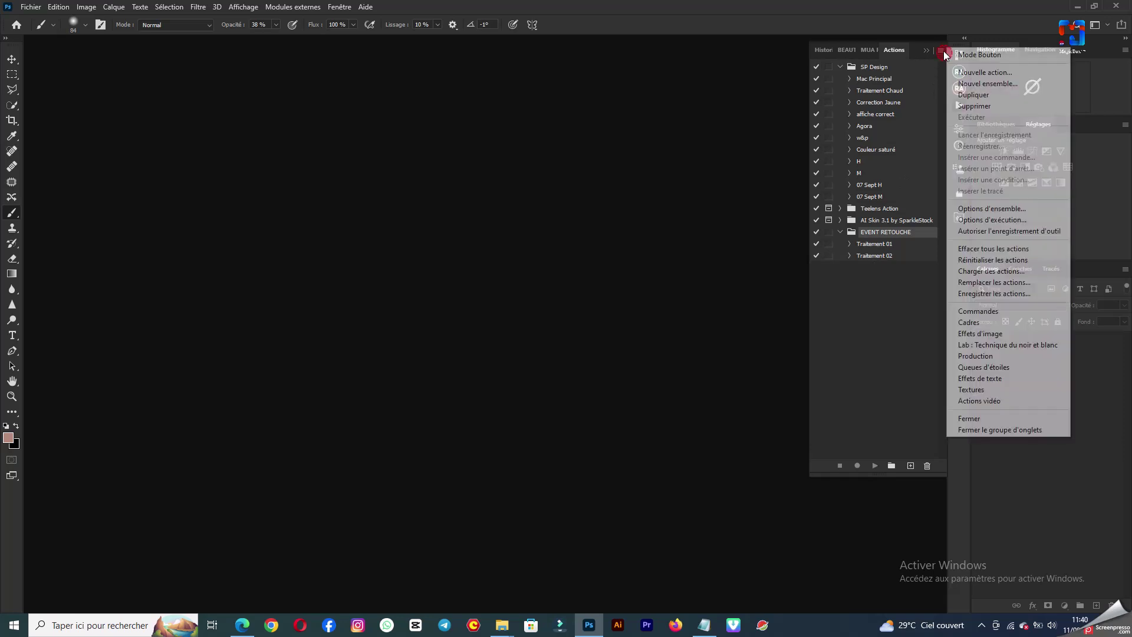
{"action": "left_click", "coordinate": [997, 57]}
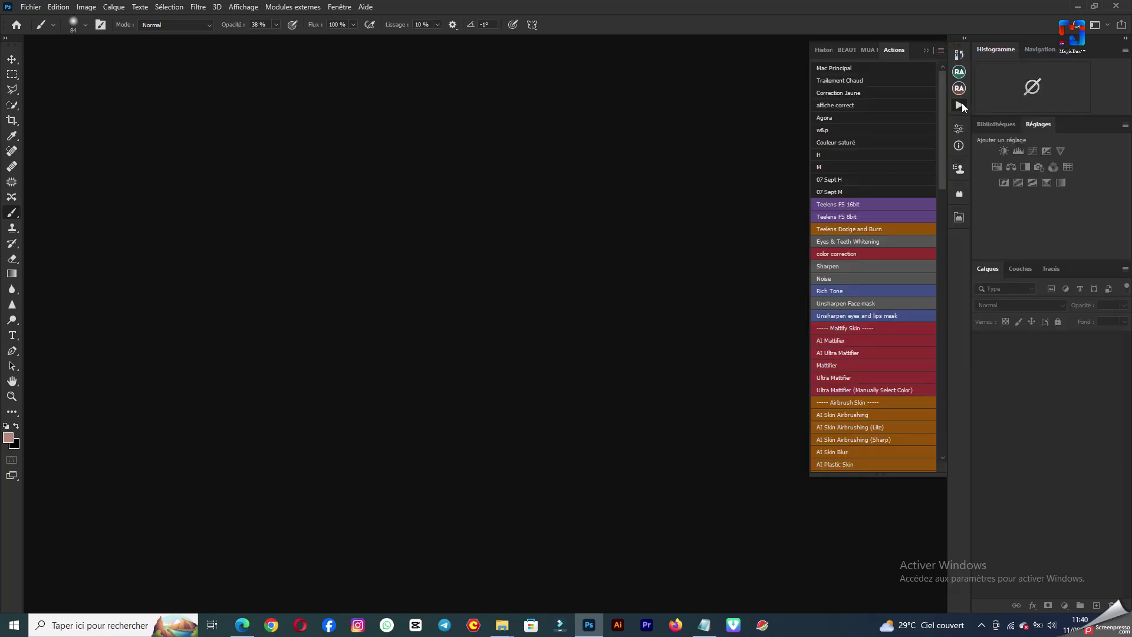
{"action": "left_click_drag", "start_coordinate": [938, 92], "coordinate": [952, 396]}
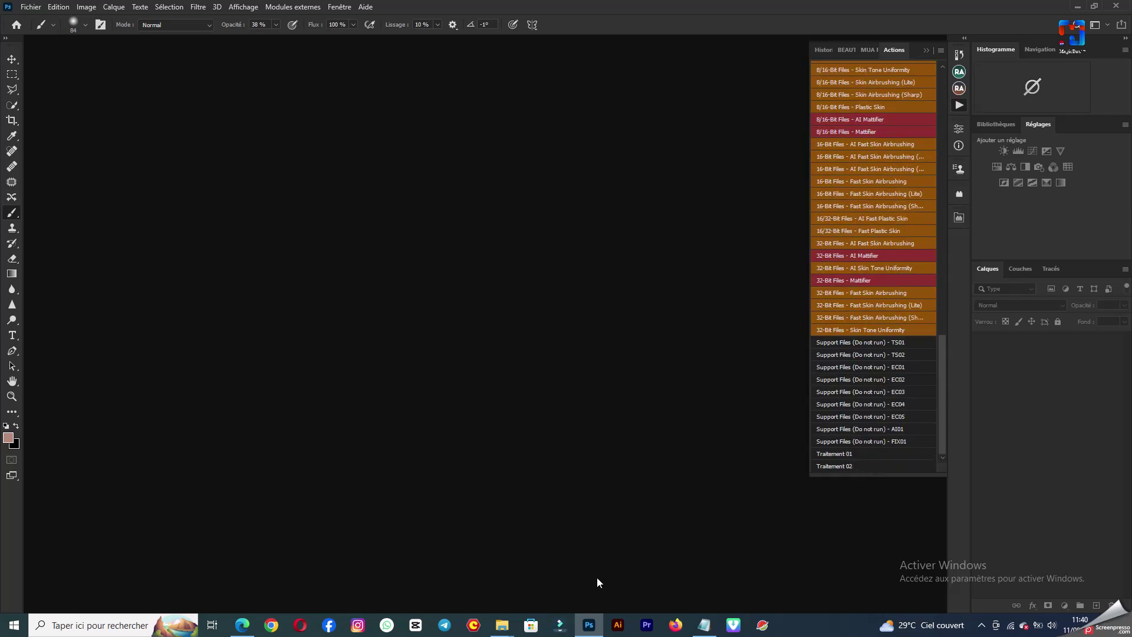
Step: Open the photo WP N1 (161) from the Mariage WP folder in Photoshop
{"action": "mouse_move", "coordinate": [501, 624]}
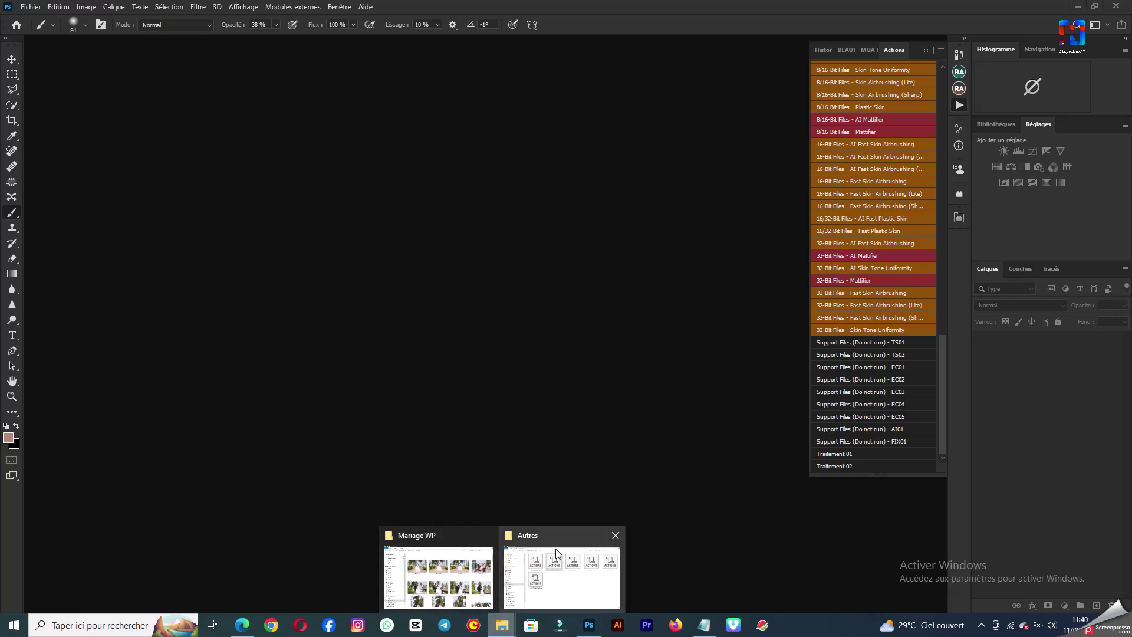
{"action": "left_click", "coordinate": [438, 572]}
{"action": "left_click", "coordinate": [365, 211]}
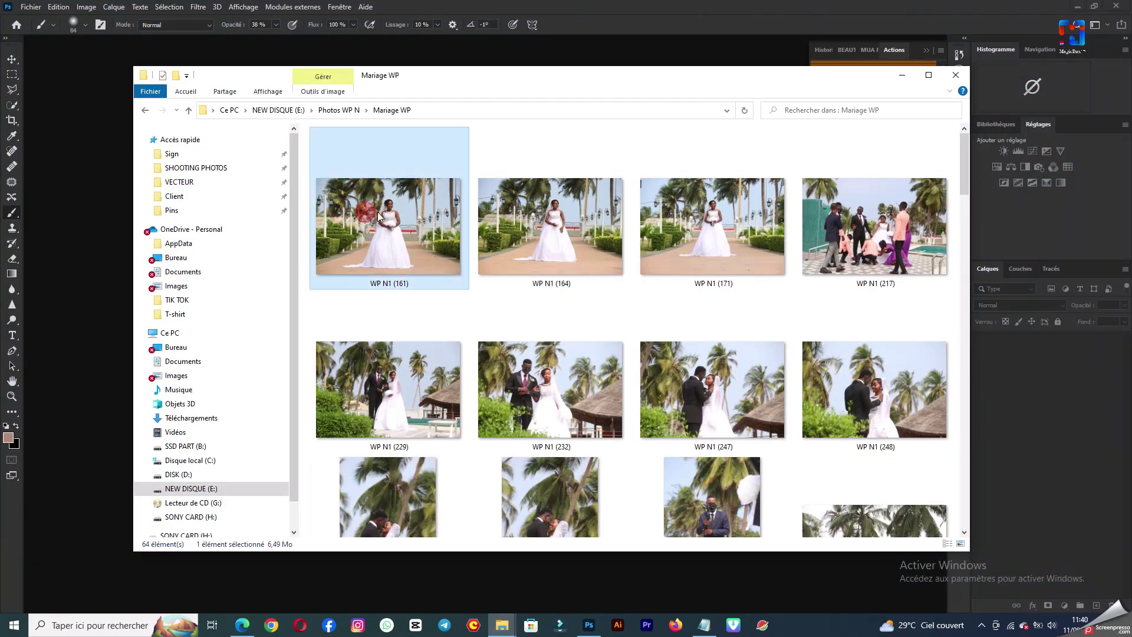
{"action": "left_click", "coordinate": [619, 5]}
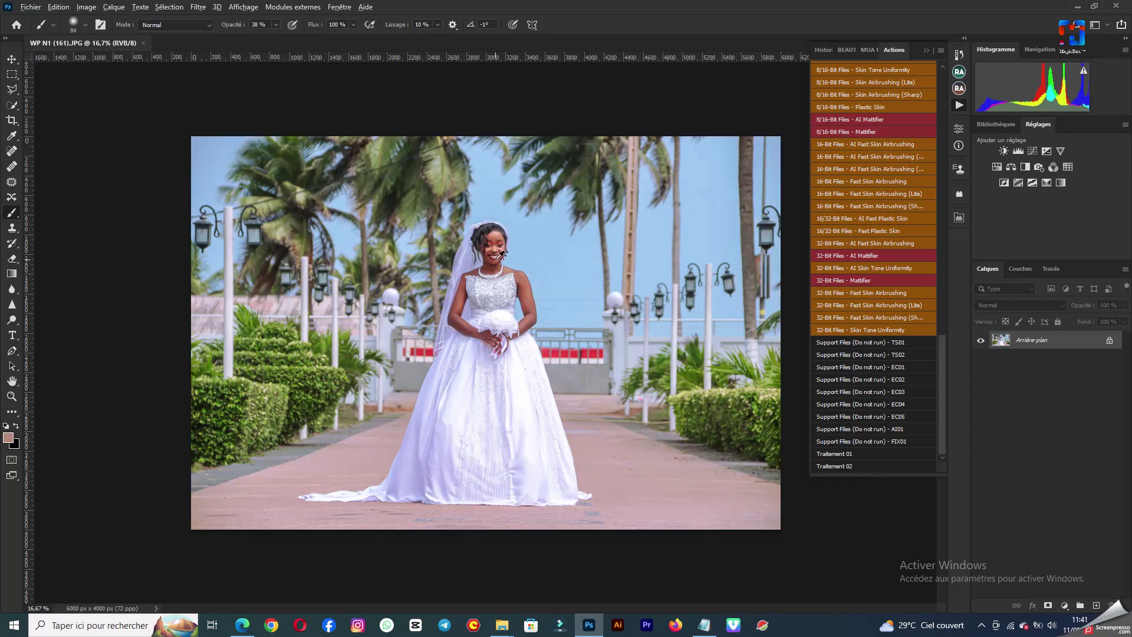
Step: Examine the bride's face, skin and dress up close, and compare them with the full retouched photo
{"action": "scroll", "coordinate": [502, 266], "scroll_direction": "up", "scroll_amount": 5}
{"action": "scroll", "coordinate": [510, 254], "scroll_direction": "down", "scroll_amount": 5}
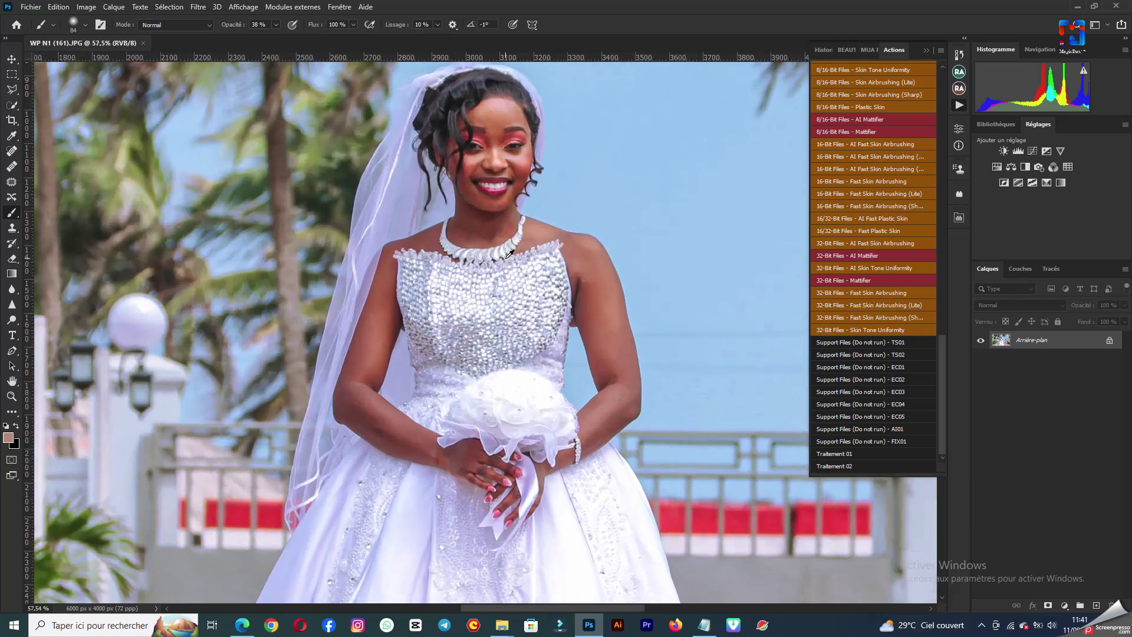
{"action": "scroll", "coordinate": [511, 253], "scroll_direction": "up", "scroll_amount": 8}
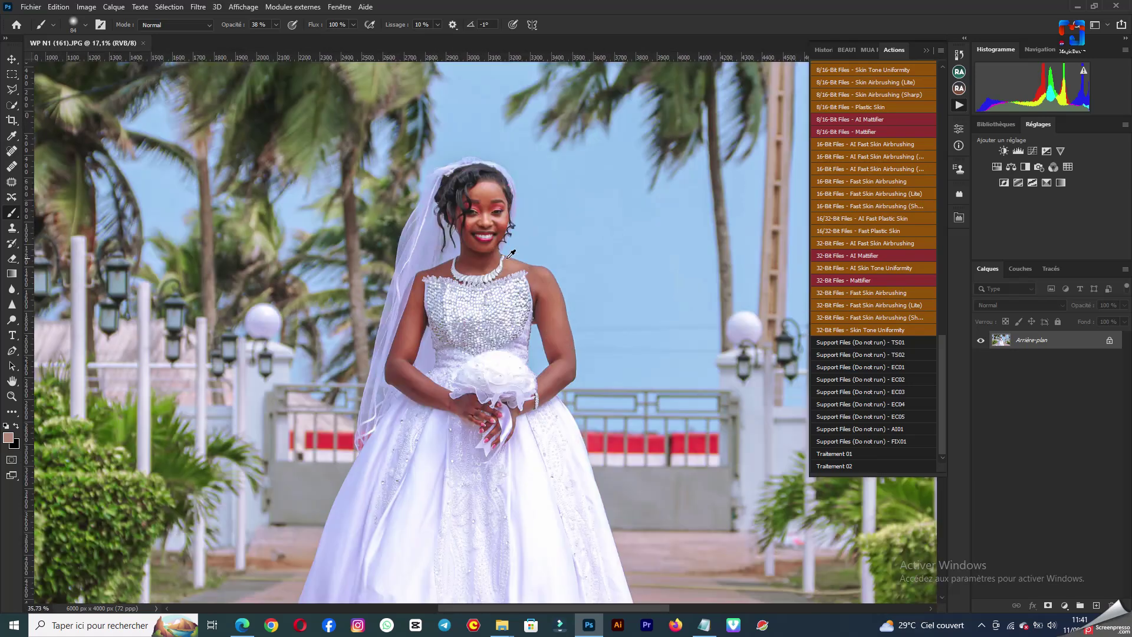
{"action": "scroll", "coordinate": [510, 253], "scroll_direction": "down", "scroll_amount": 8}
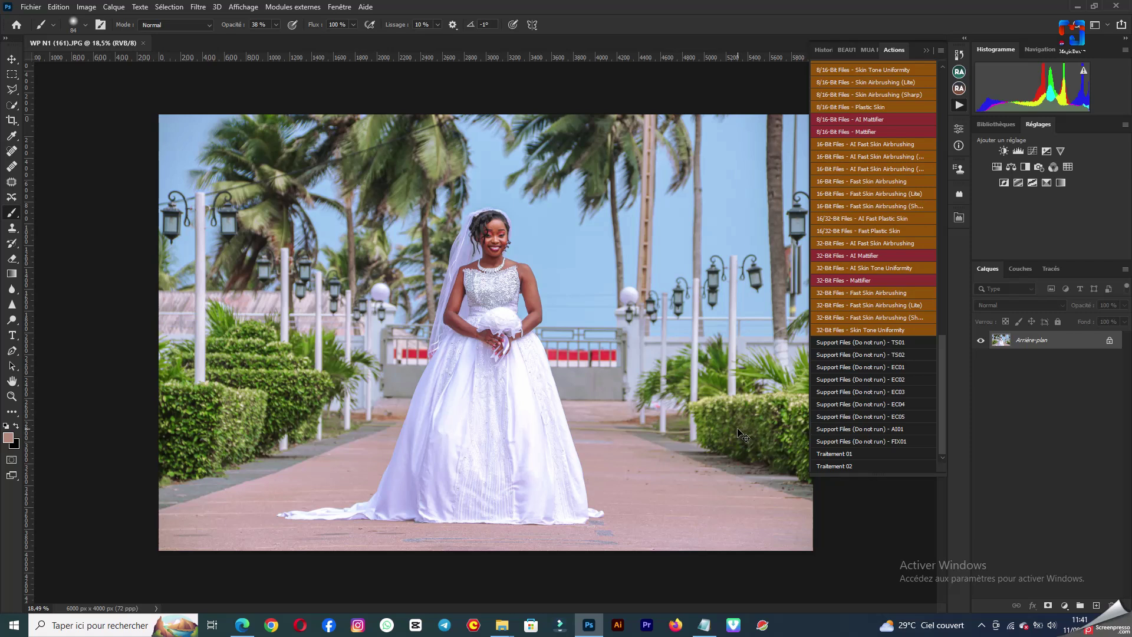
Step: Undo the first retouching treatment on the bride photo
{"action": "key", "text": "ctrl+z"}
{"action": "key", "text": "ctrl+z"}
{"action": "key", "text": "ctrl+z"}
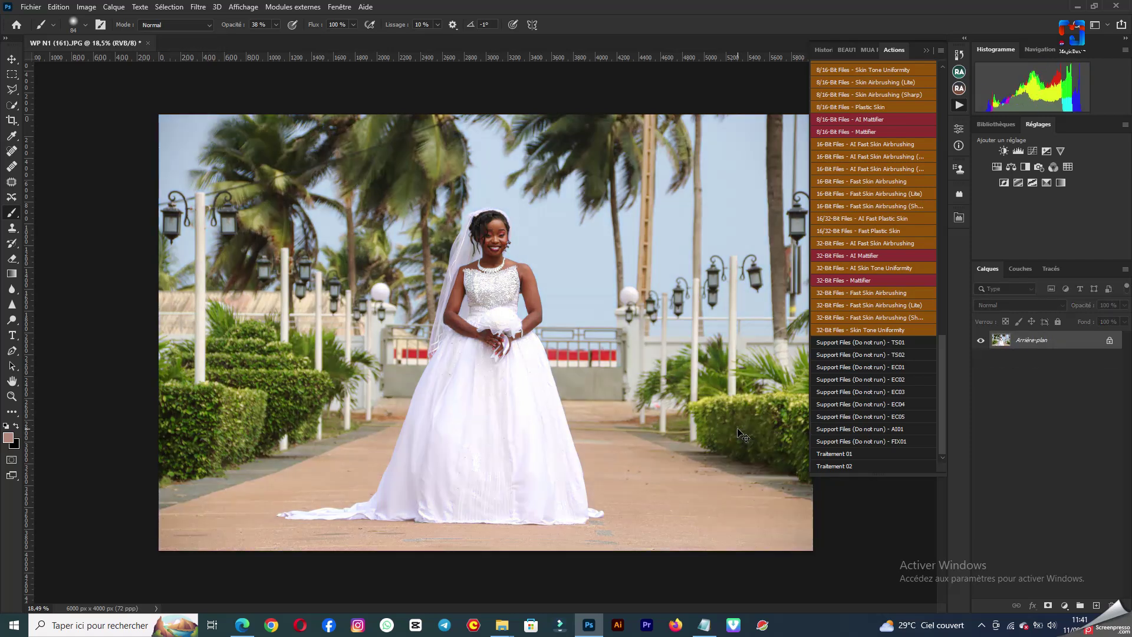
{"action": "key", "text": "ctrl+z"}
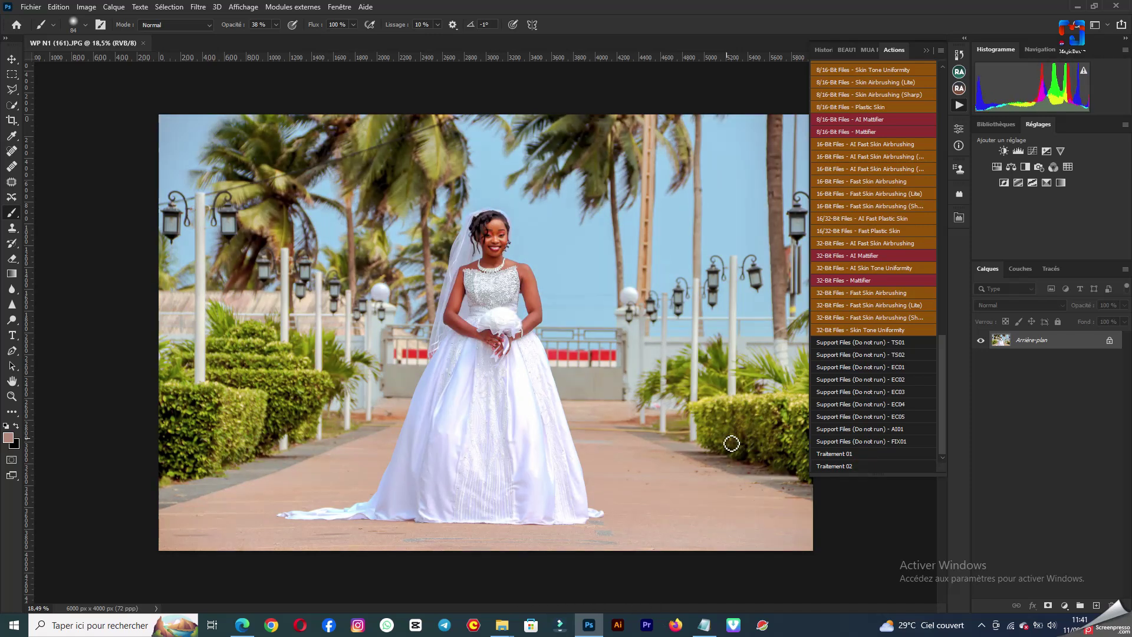
Step: Inspect the warmer retouching treatment on the bride's skin and dress up close and across the whole photo
{"action": "scroll", "coordinate": [506, 276], "scroll_direction": "up", "scroll_amount": 5}
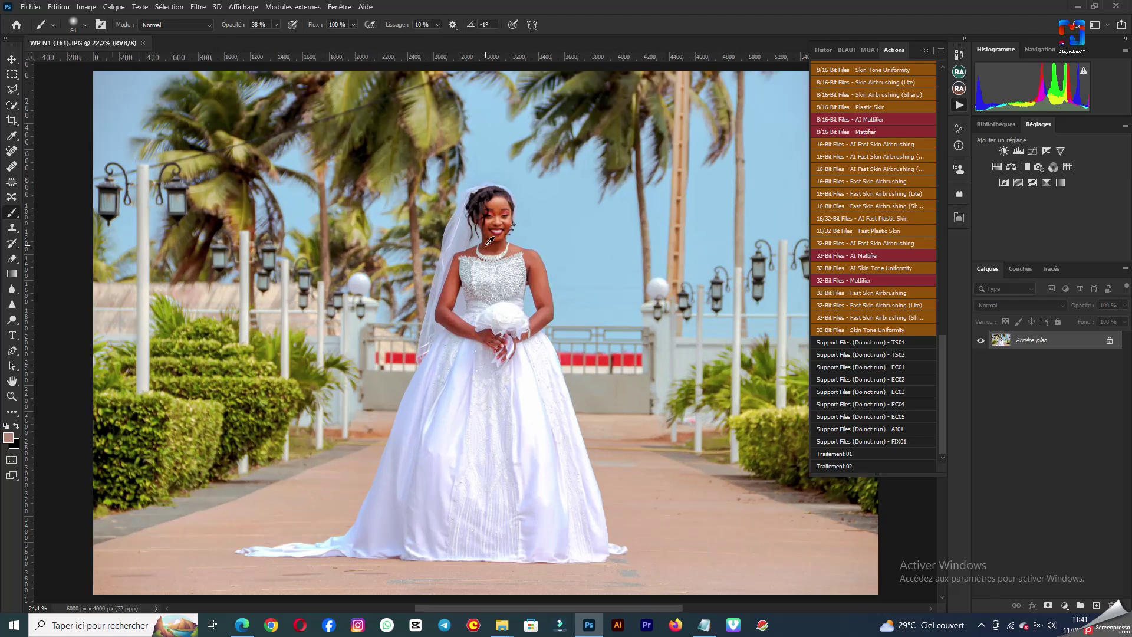
{"action": "scroll", "coordinate": [489, 242], "scroll_direction": "up", "scroll_amount": 1}
{"action": "scroll", "coordinate": [490, 243], "scroll_direction": "down", "scroll_amount": 8}
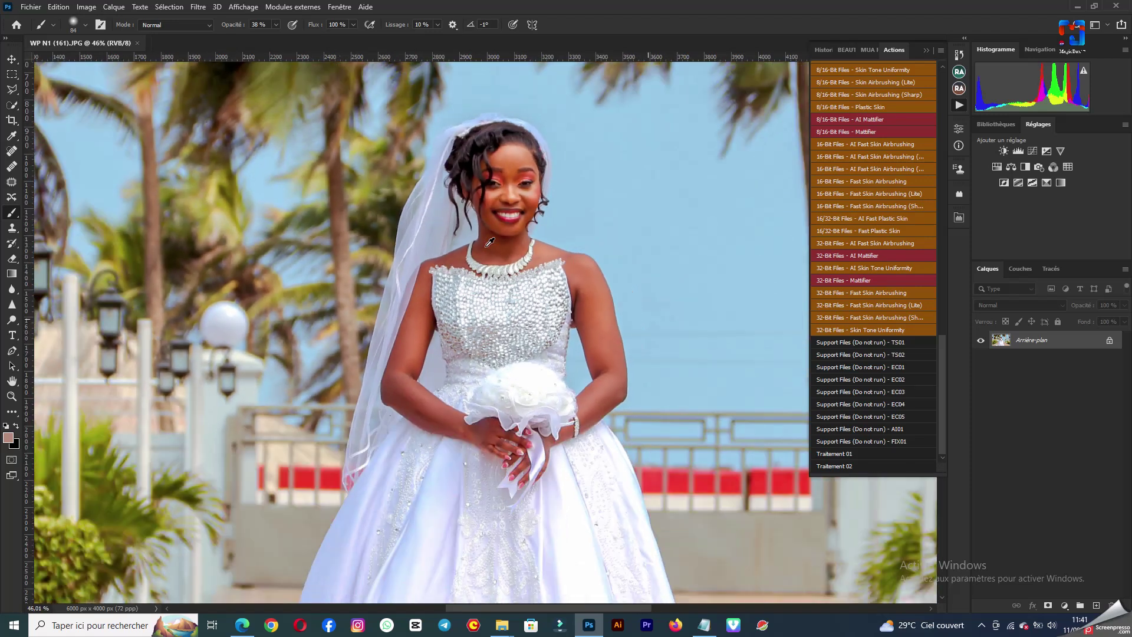
{"action": "scroll", "coordinate": [490, 243], "scroll_direction": "up", "scroll_amount": 9}
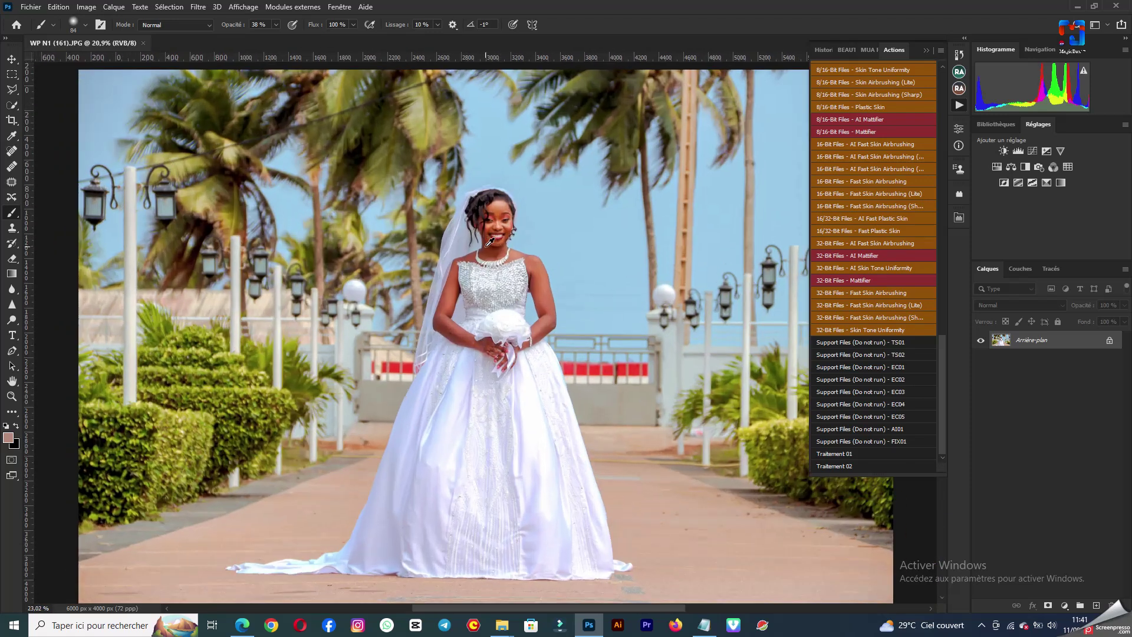
{"action": "scroll", "coordinate": [501, 208], "scroll_direction": "down", "scroll_amount": 6}
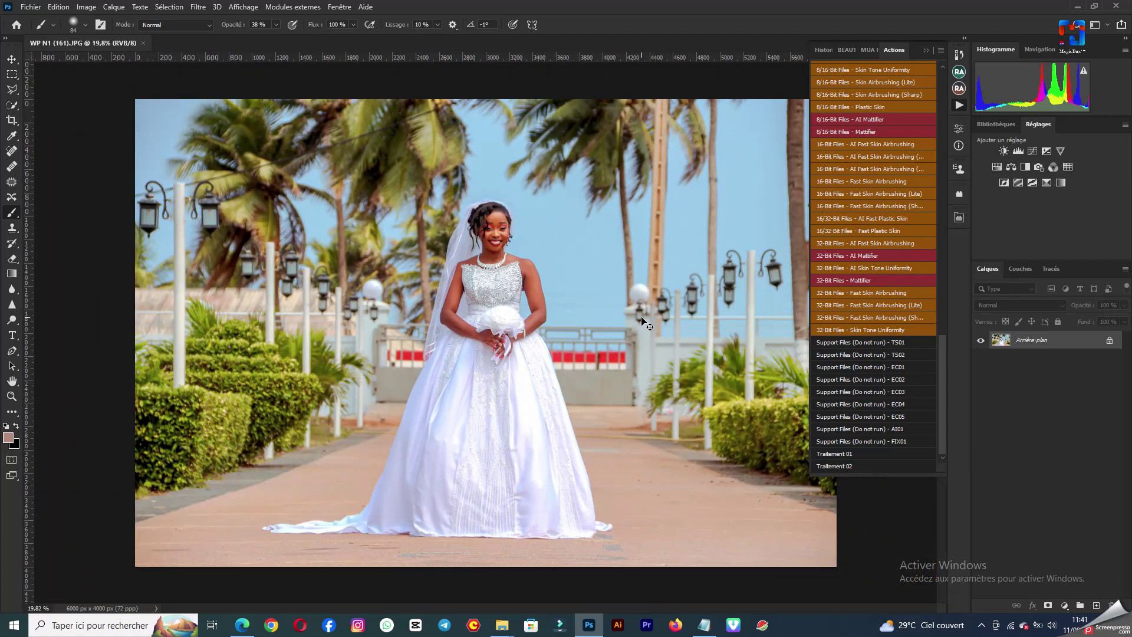
Step: Undo the warmer treatment, including its adjustment layers, back to the untreated photo
{"action": "key", "text": "F2"}
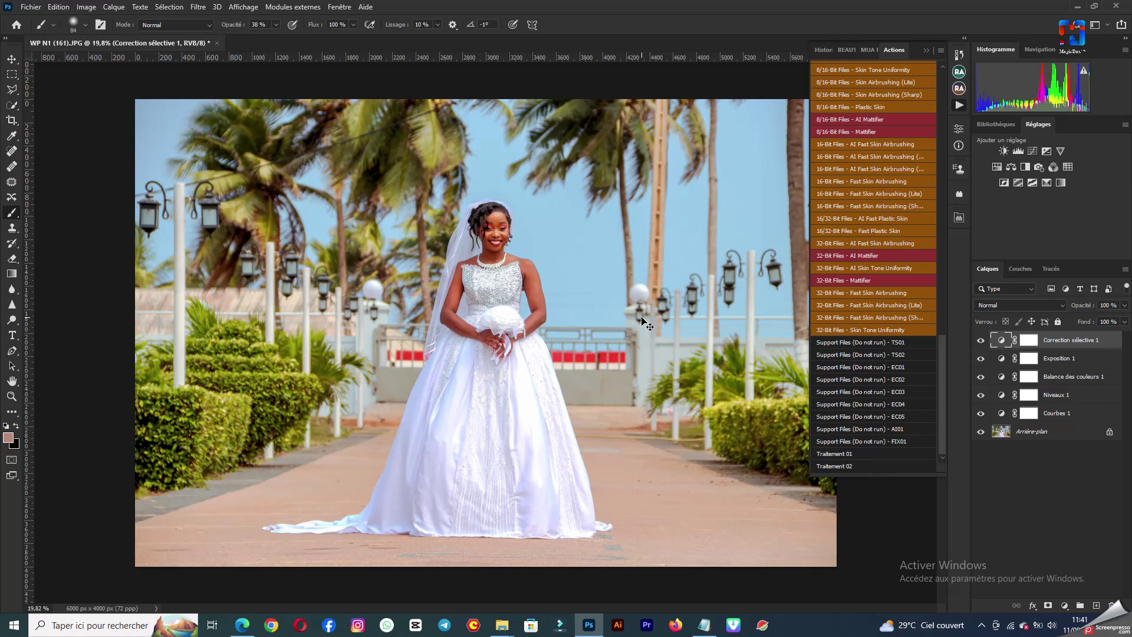
{"action": "key", "text": "ctrl+alt+z"}
{"action": "key", "text": "ctrl+alt+z"}
{"action": "key", "text": "ctrl+alt+z"}
{"action": "key", "text": "ctrl+alt+z"}
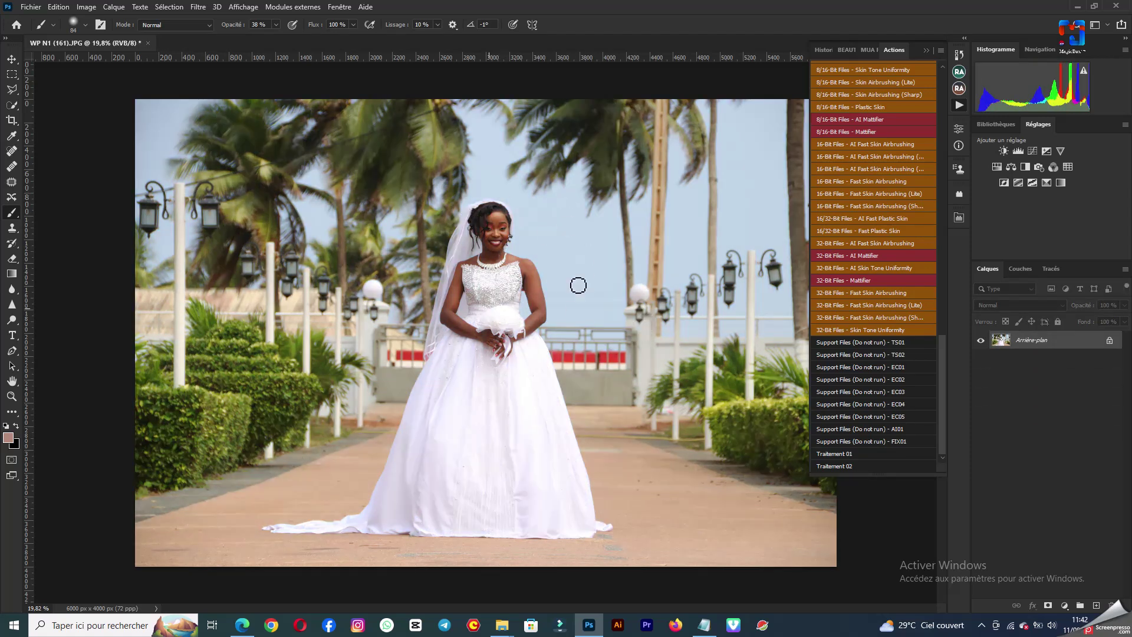
Step: Close the photo WP N1 (161), saving its changes, and check the Mariage WP folder before returning to Photoshop
{"action": "left_click", "coordinate": [147, 43]}
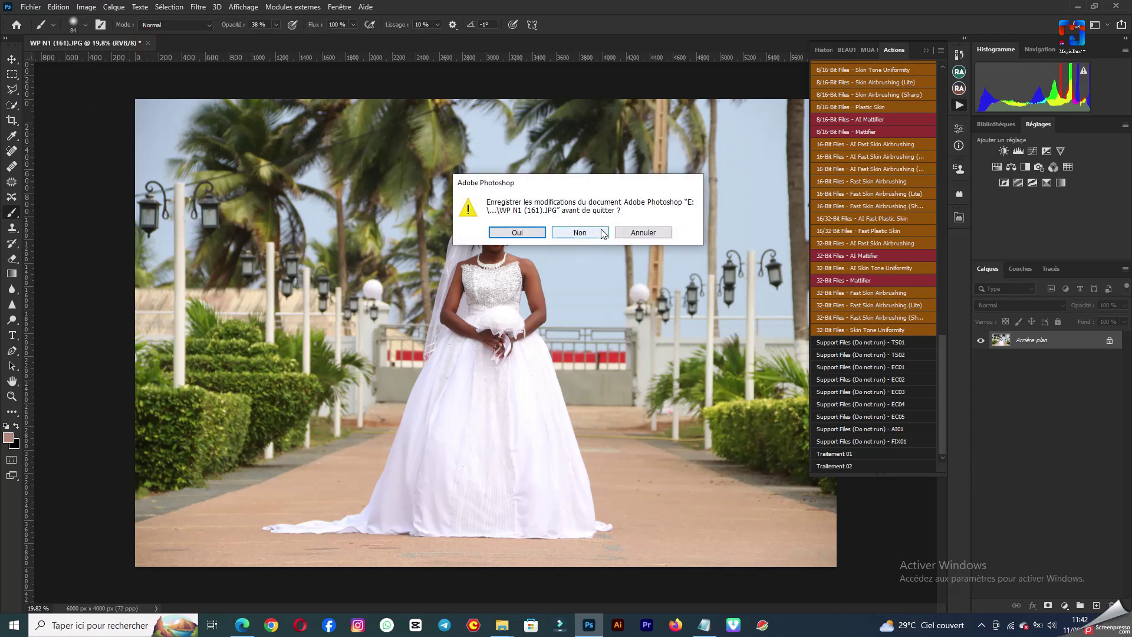
{"action": "left_click", "coordinate": [531, 235]}
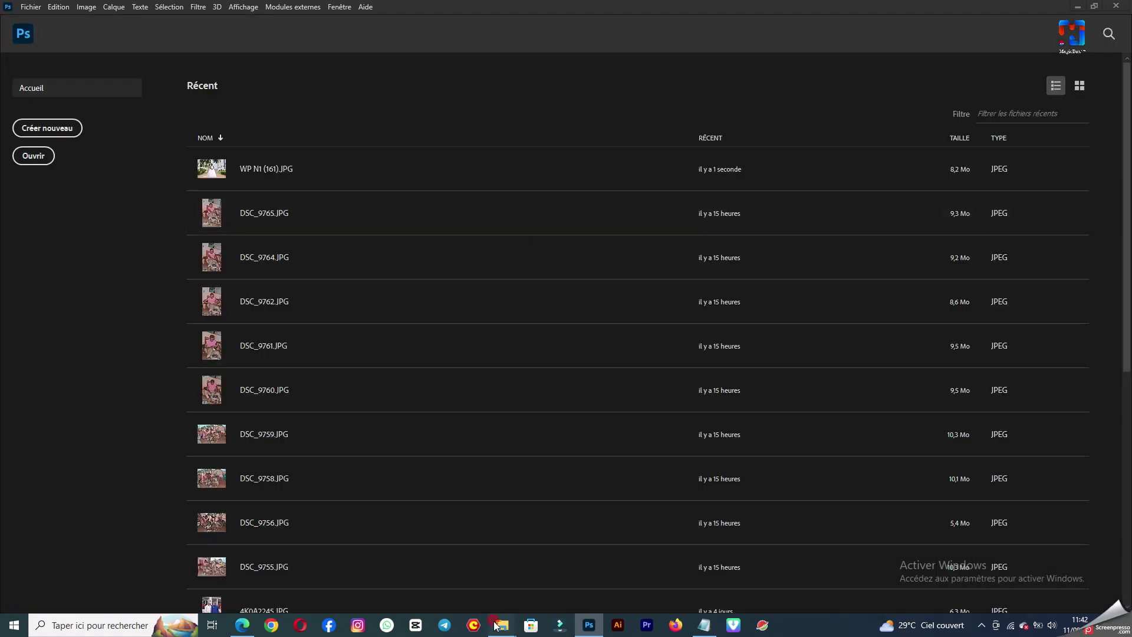
{"action": "mouse_move", "coordinate": [495, 626]}
{"action": "left_click", "coordinate": [437, 575]}
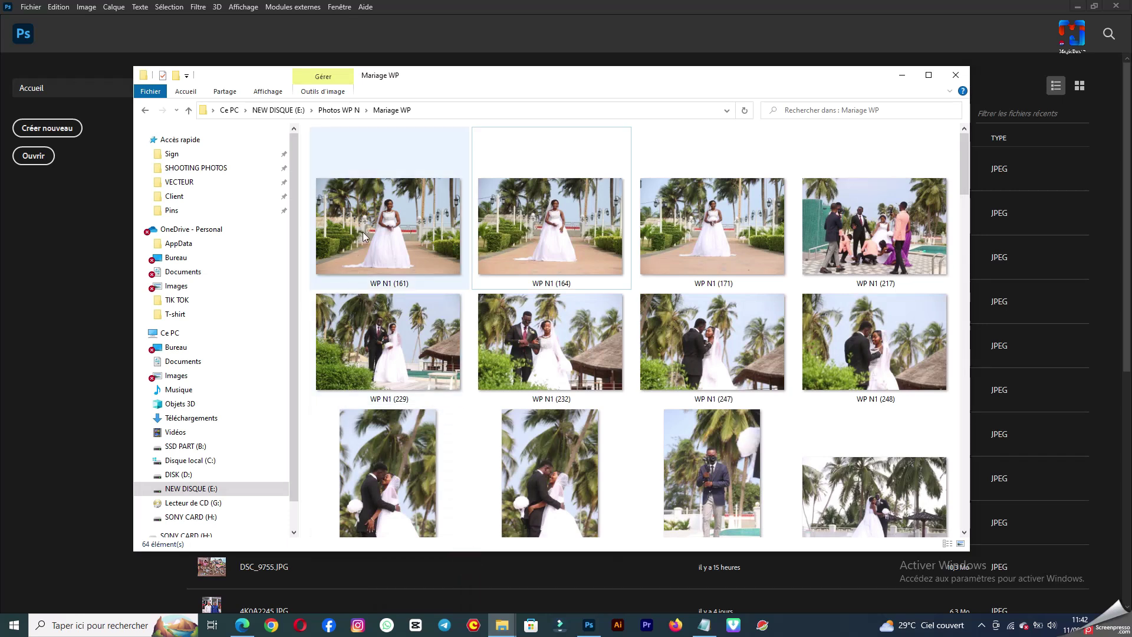
{"action": "left_click", "coordinate": [724, 5]}
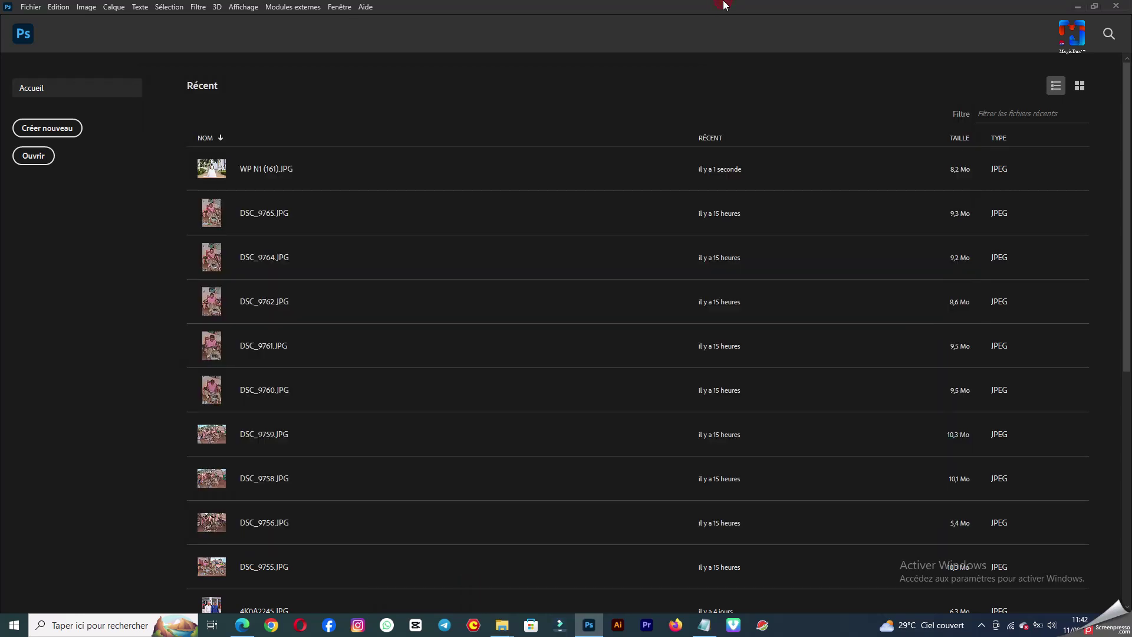
Step: Open the batch processing dialog and choose the Traitement 02 action from the EVENT RETOUCHE set
{"action": "left_click", "coordinate": [31, 7]}
{"action": "mouse_move", "coordinate": [134, 282]}
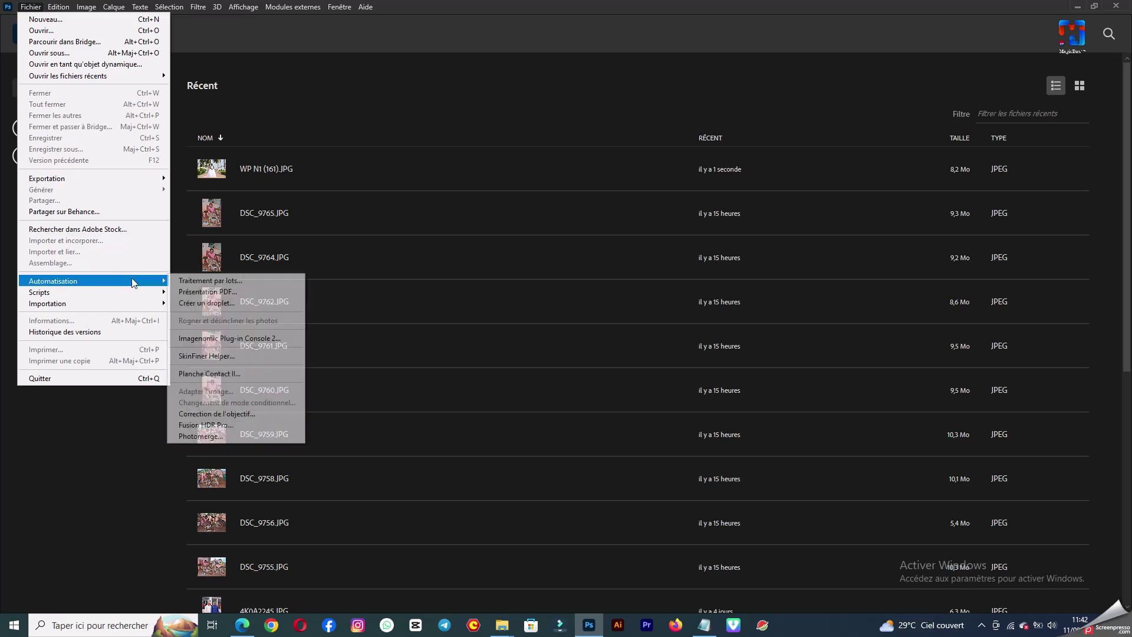
{"action": "left_click", "coordinate": [245, 281]}
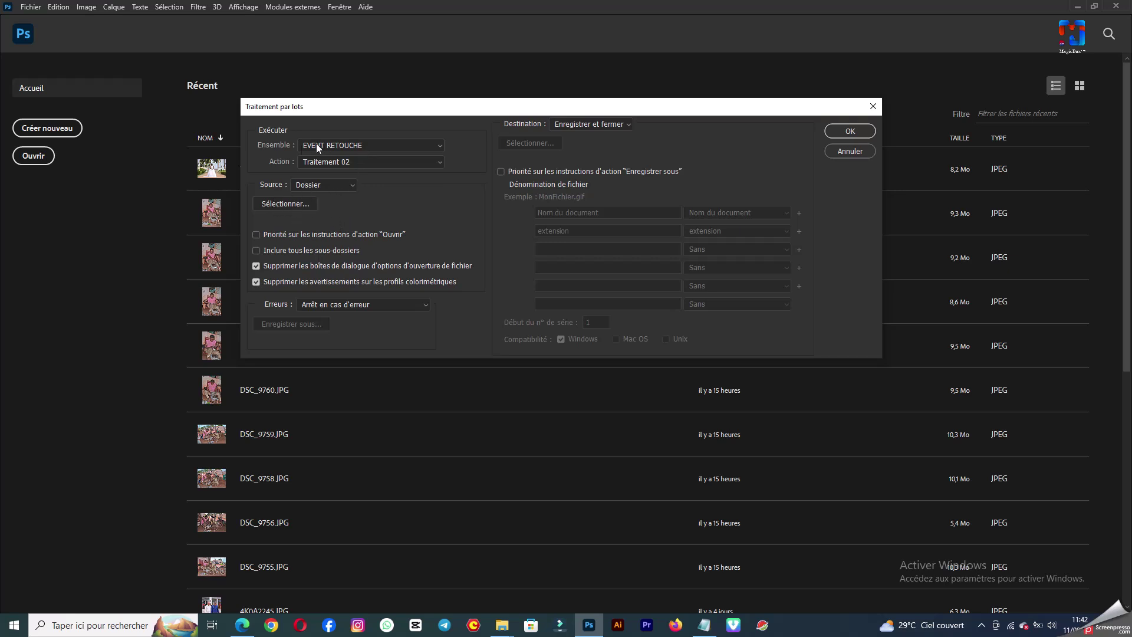
{"action": "left_click", "coordinate": [372, 161]}
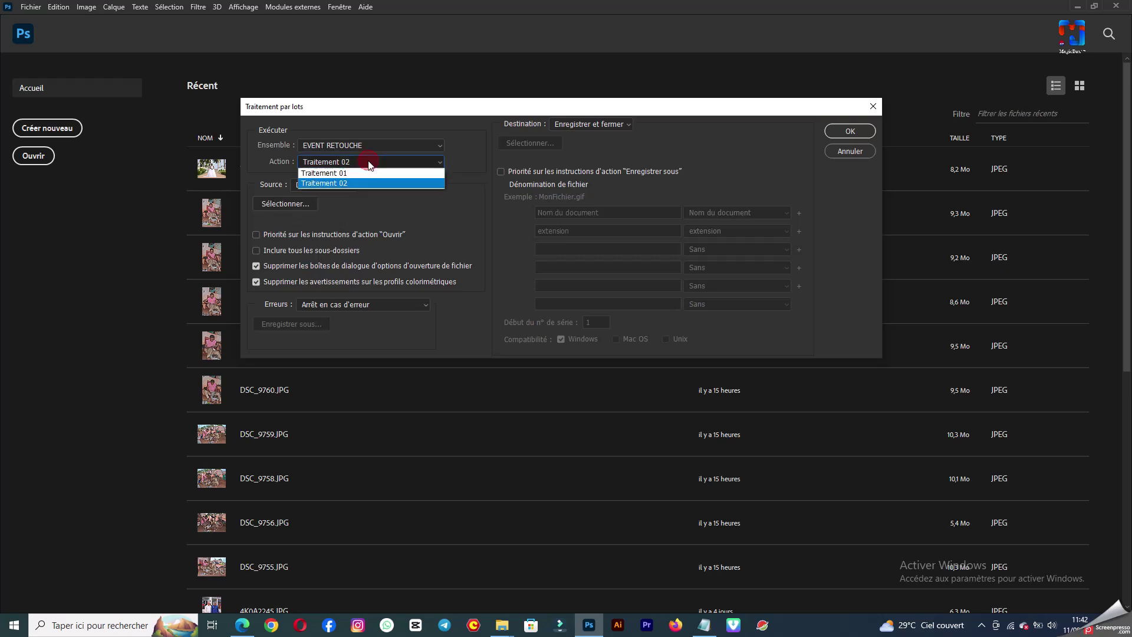
{"action": "left_click", "coordinate": [348, 184]}
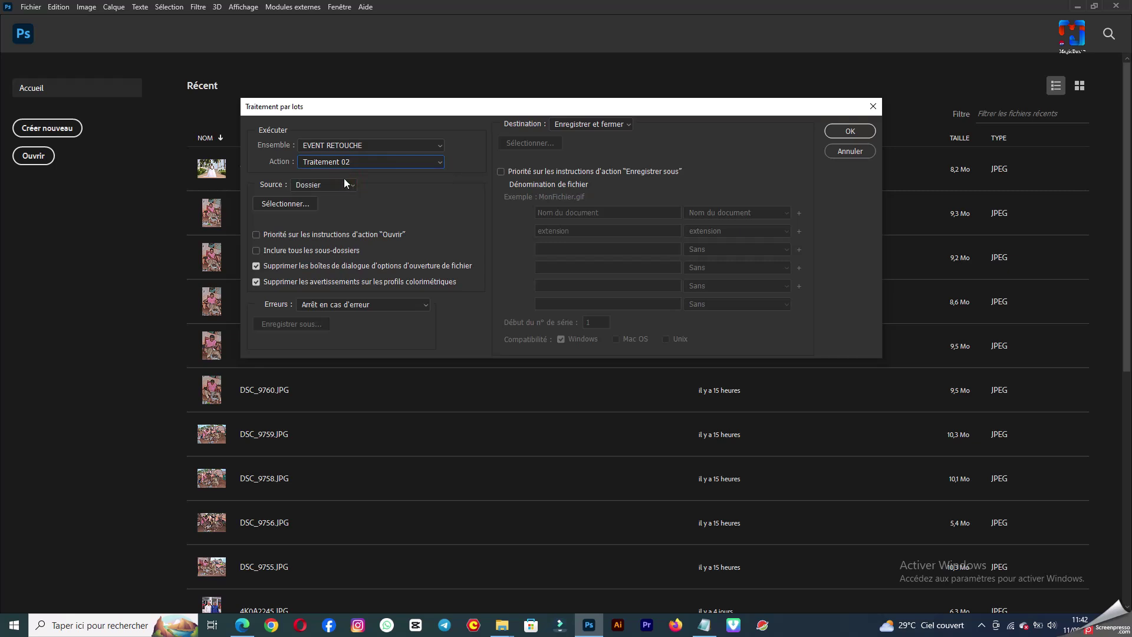
Step: Set the batch source folder to Mariage WP inside Photos WP N on the NEW DISQUE (E:) drive
{"action": "left_click", "coordinate": [285, 204]}
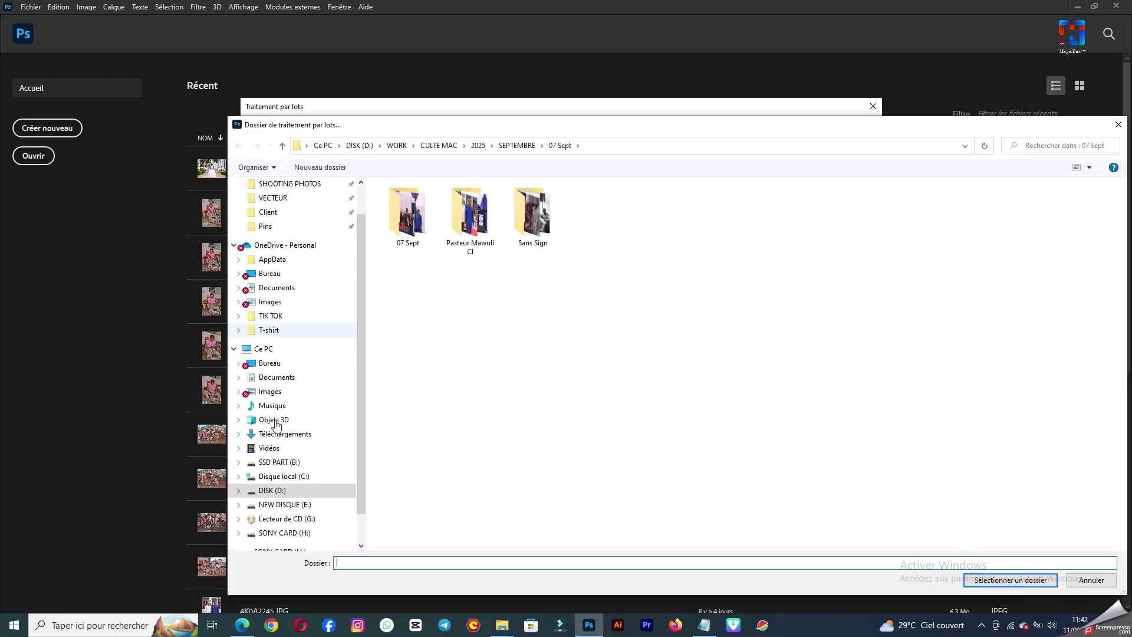
{"action": "left_click", "coordinate": [299, 505]}
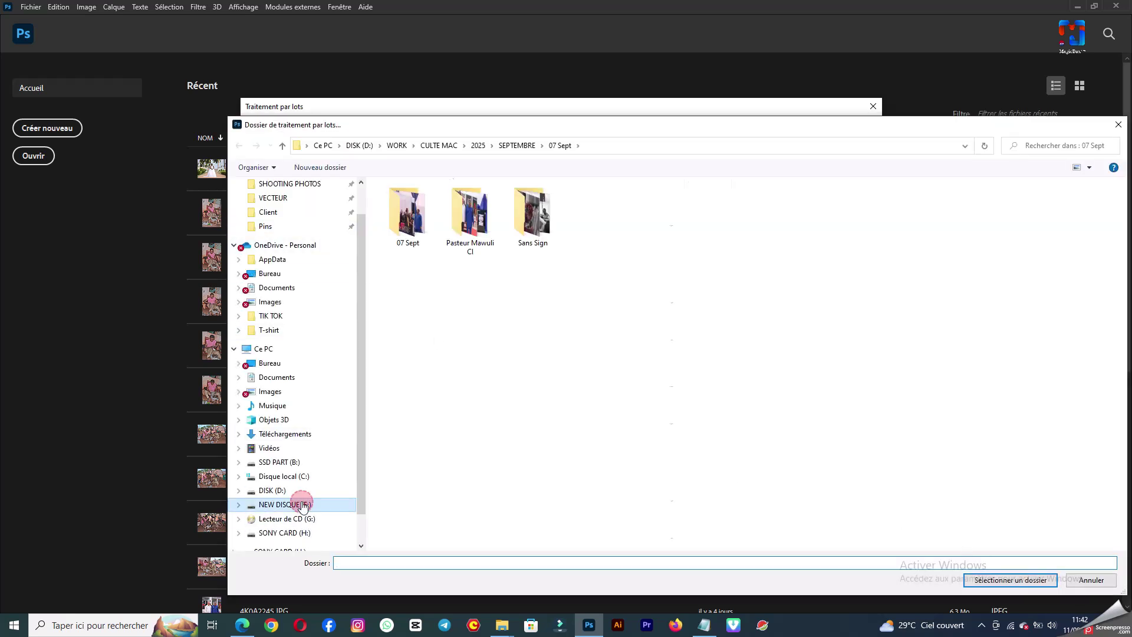
{"action": "double_click", "coordinate": [417, 436]}
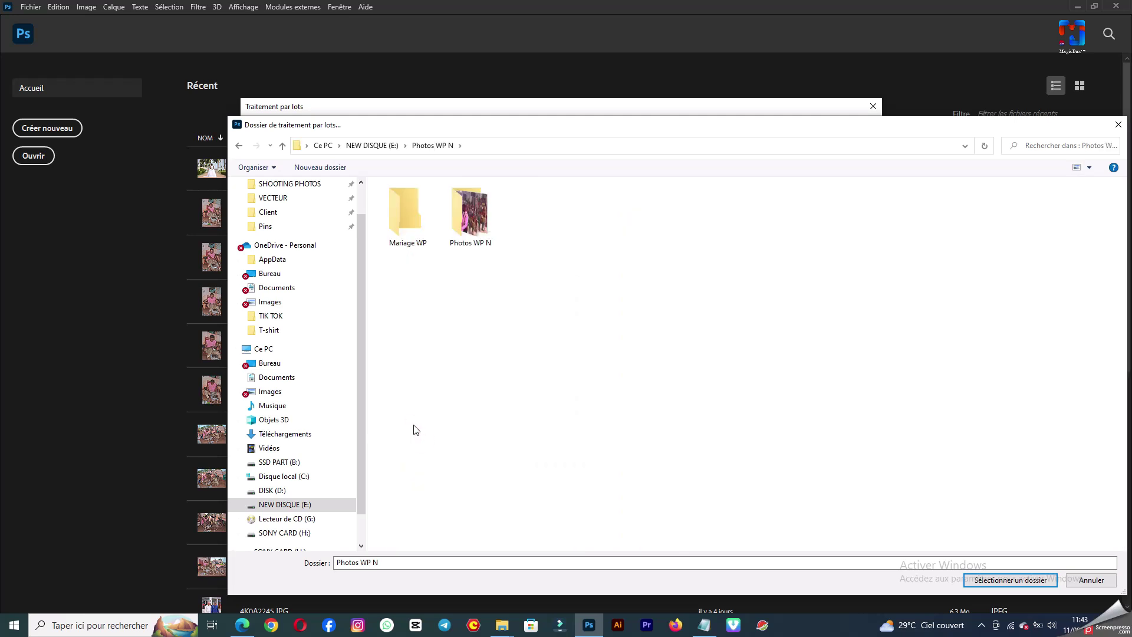
{"action": "double_click", "coordinate": [413, 211]}
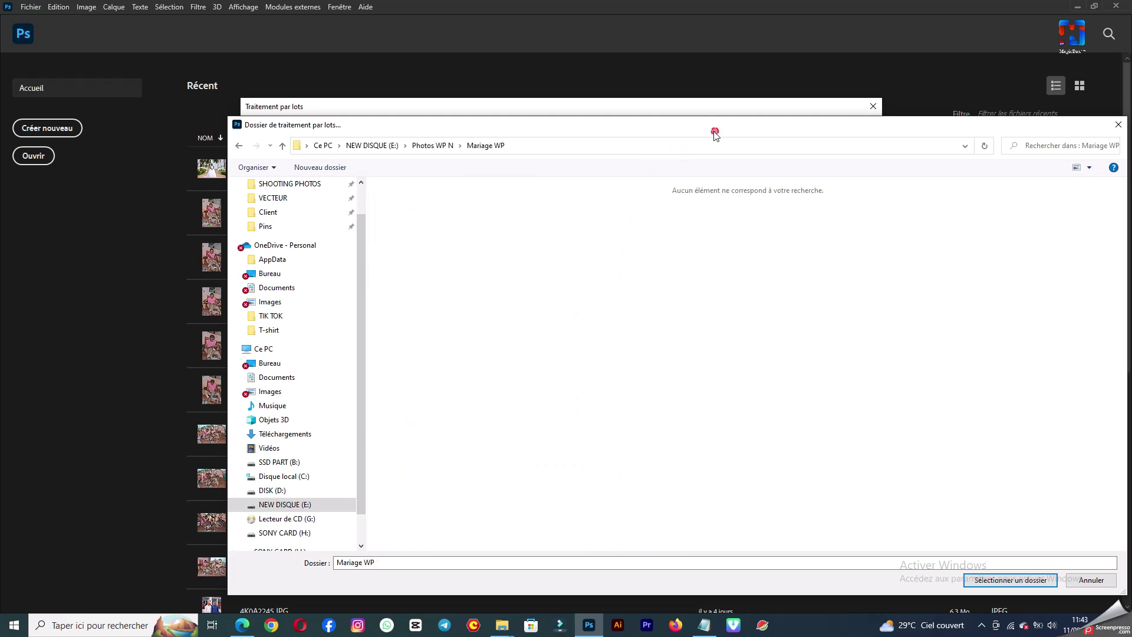
{"action": "left_click_drag", "start_coordinate": [715, 132], "coordinate": [615, 85]}
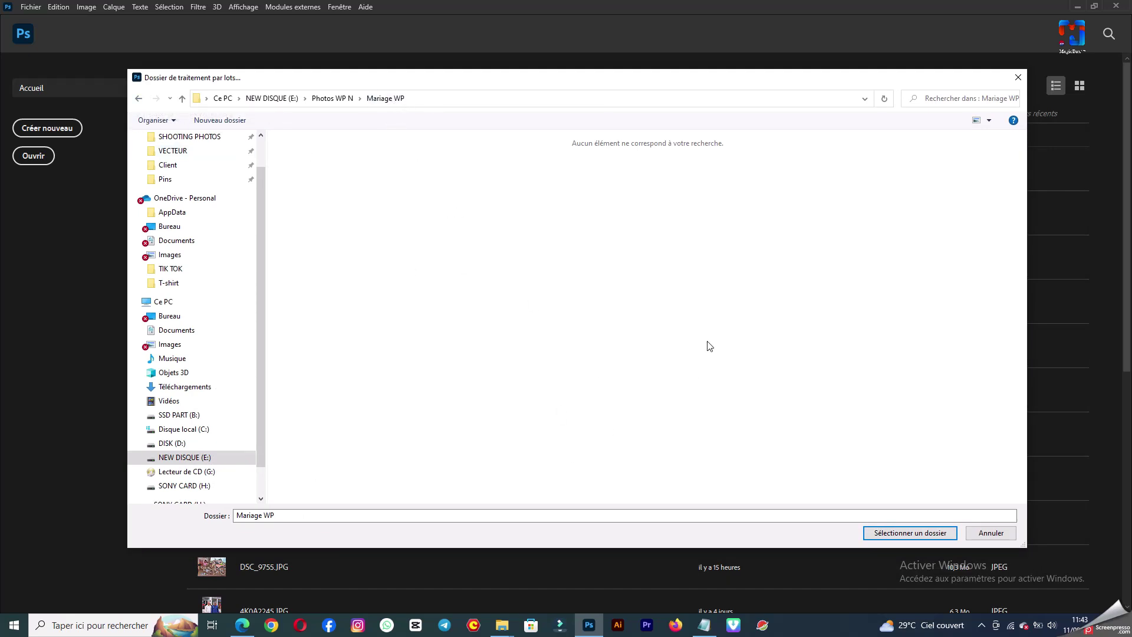
{"action": "left_click_drag", "start_coordinate": [790, 86], "coordinate": [776, 66]}
{"action": "left_click", "coordinate": [876, 514]}
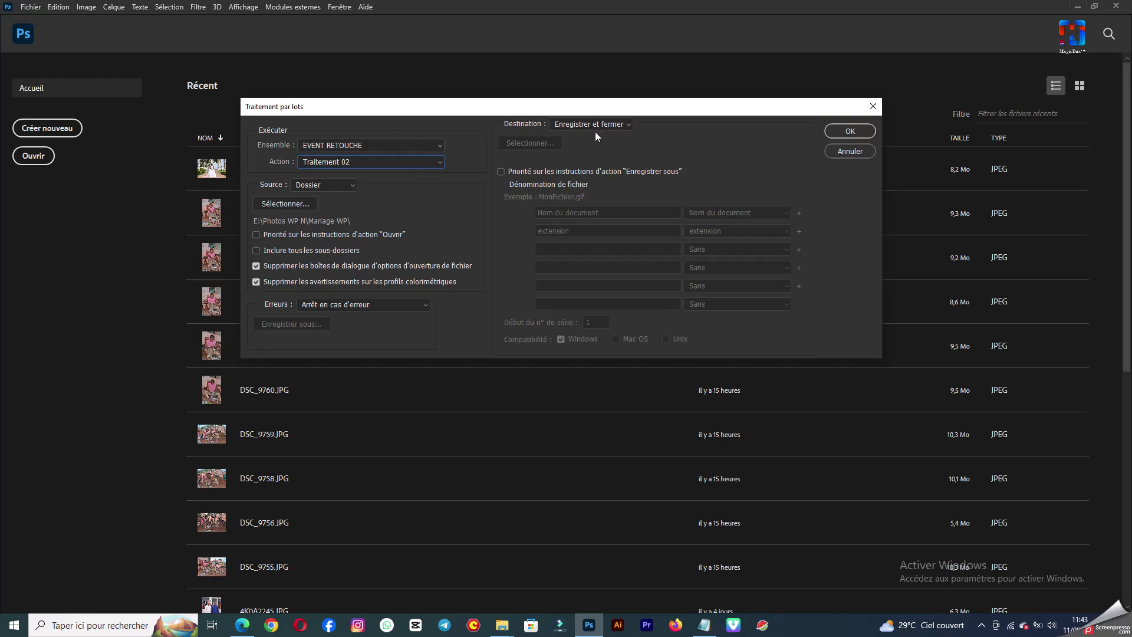
Step: Run the batch process on the wedding photos and view the processed images in the Mariage WP folder
{"action": "left_click", "coordinate": [850, 132]}
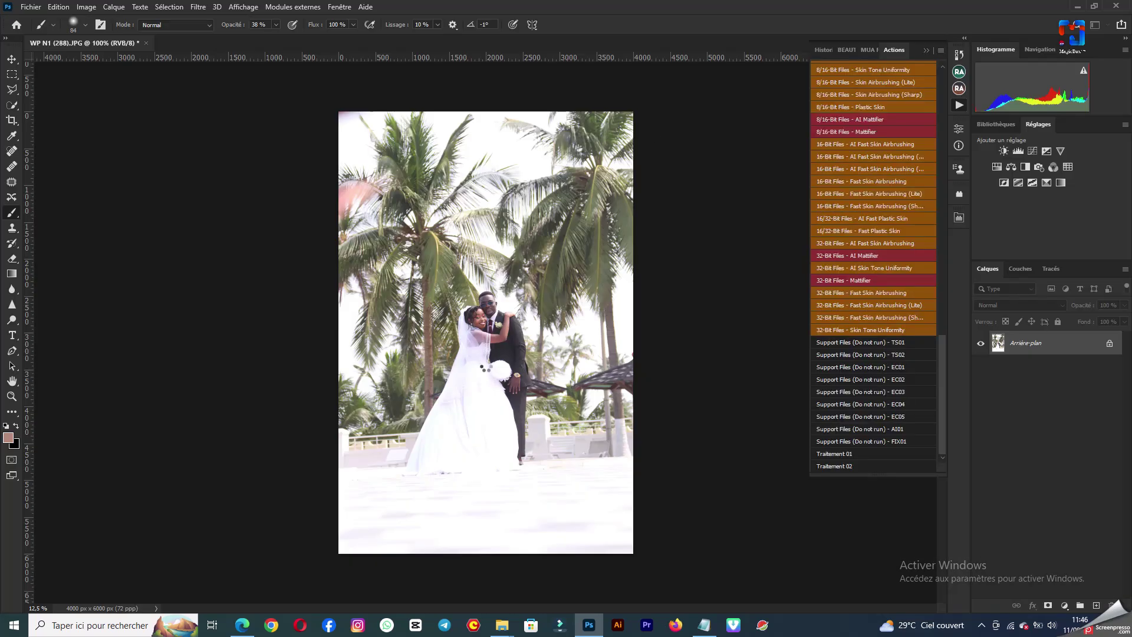
{"action": "left_click", "coordinate": [501, 625]}
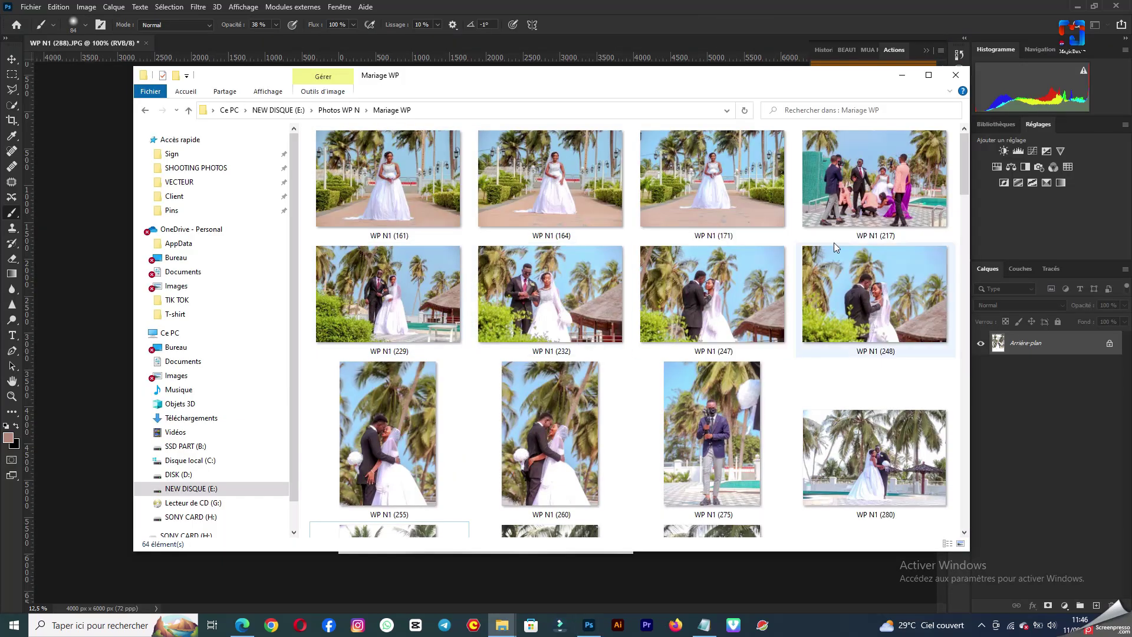
Step: Check the batch progress on the thumbnails in the Mariage WP folder and return to Photoshop
{"action": "left_click_drag", "start_coordinate": [964, 164], "coordinate": [964, 215]}
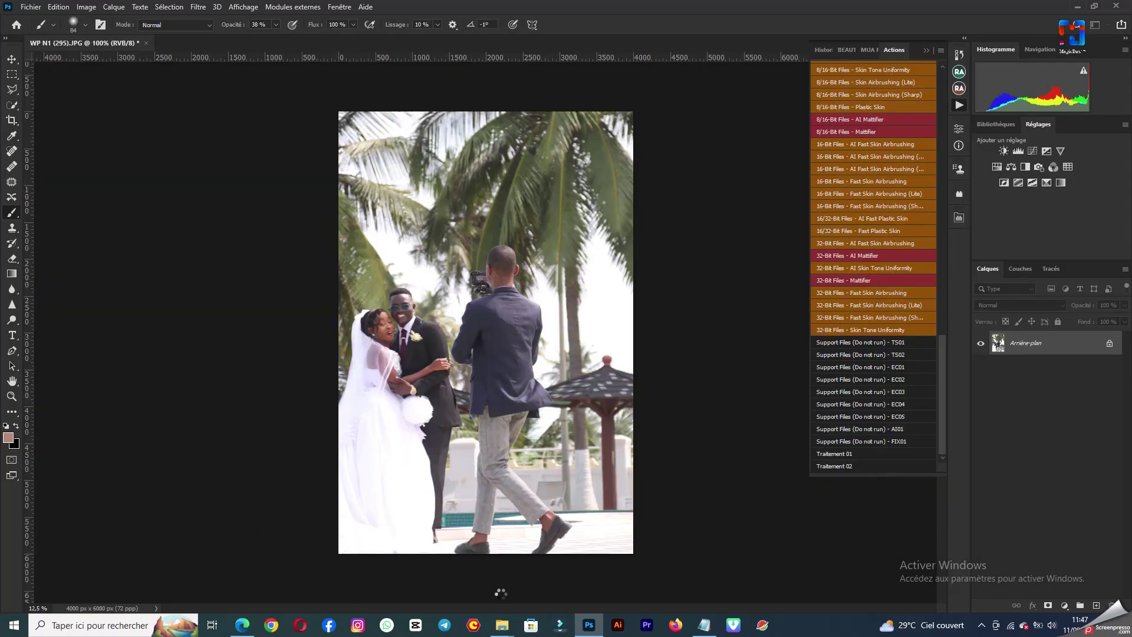
{"action": "mouse_move", "coordinate": [502, 625]}
{"action": "left_click", "coordinate": [464, 582]}
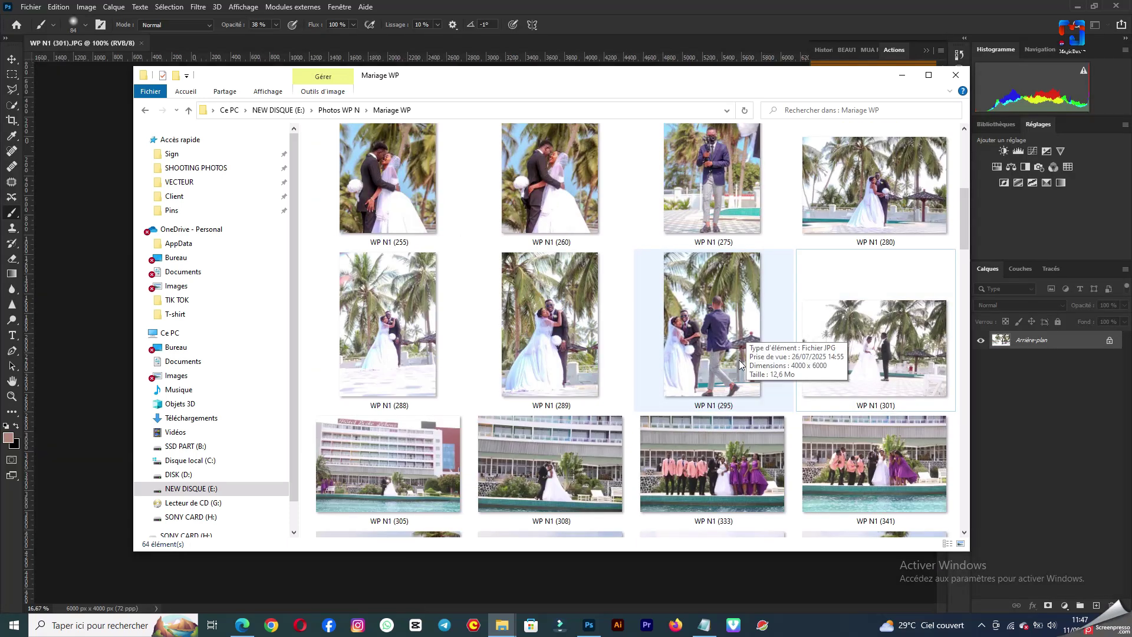
{"action": "left_click", "coordinate": [706, 6]}
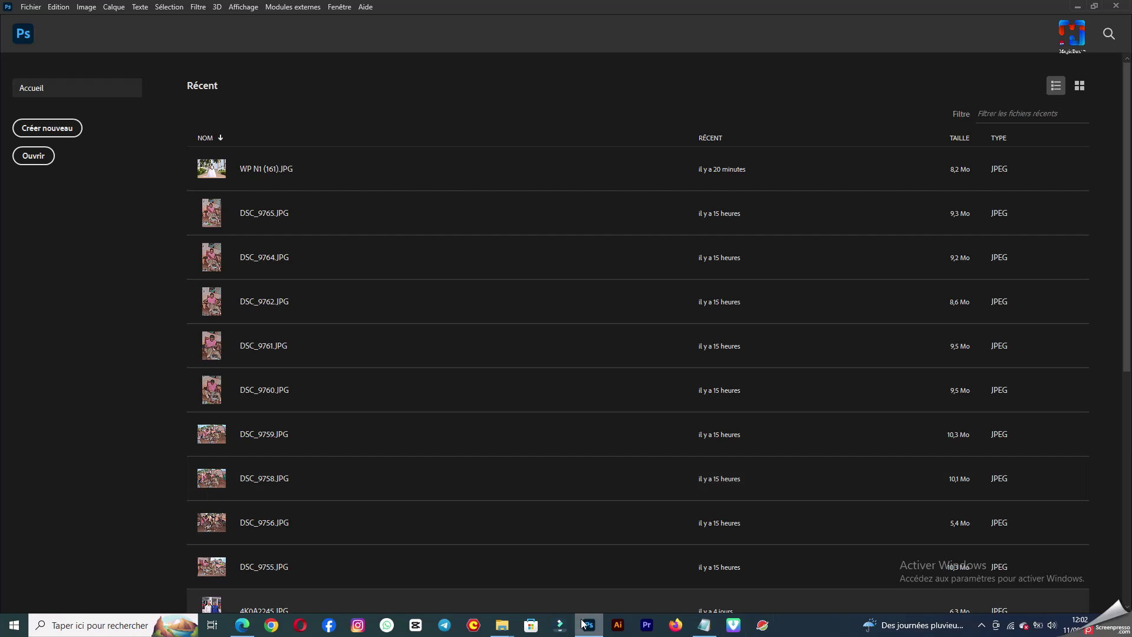
Step: Look over the processed thumbnails in the Mariage WP folder and open the photo WP N1 (161) in the image viewer
{"action": "mouse_move", "coordinate": [501, 625]}
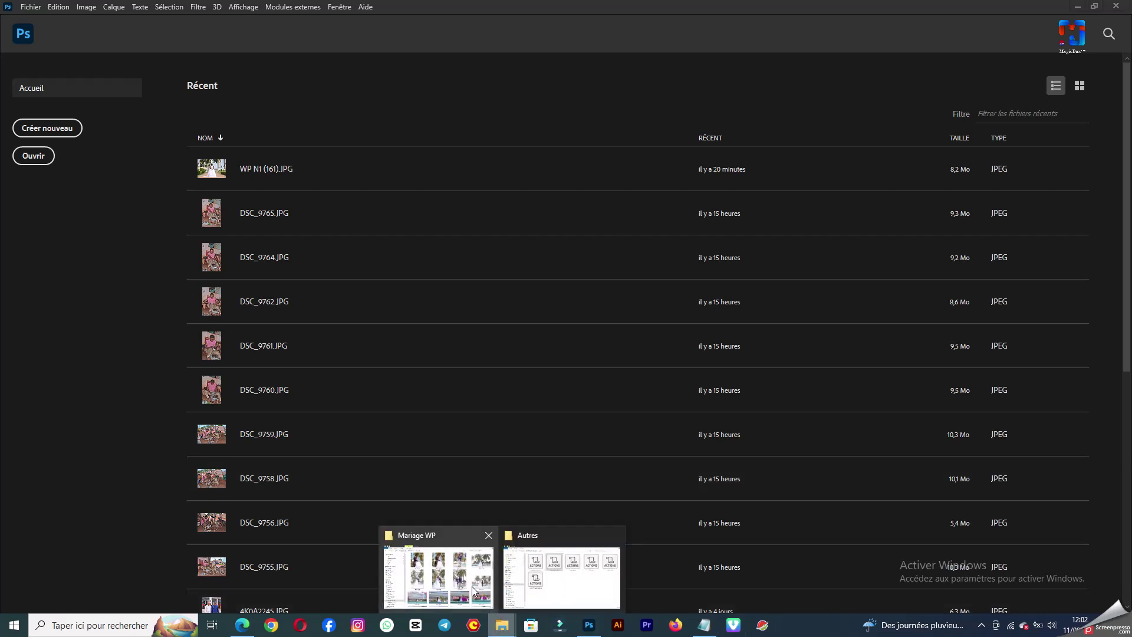
{"action": "left_click", "coordinate": [434, 571]}
{"action": "scroll", "coordinate": [693, 315], "scroll_direction": "down", "scroll_amount": 10}
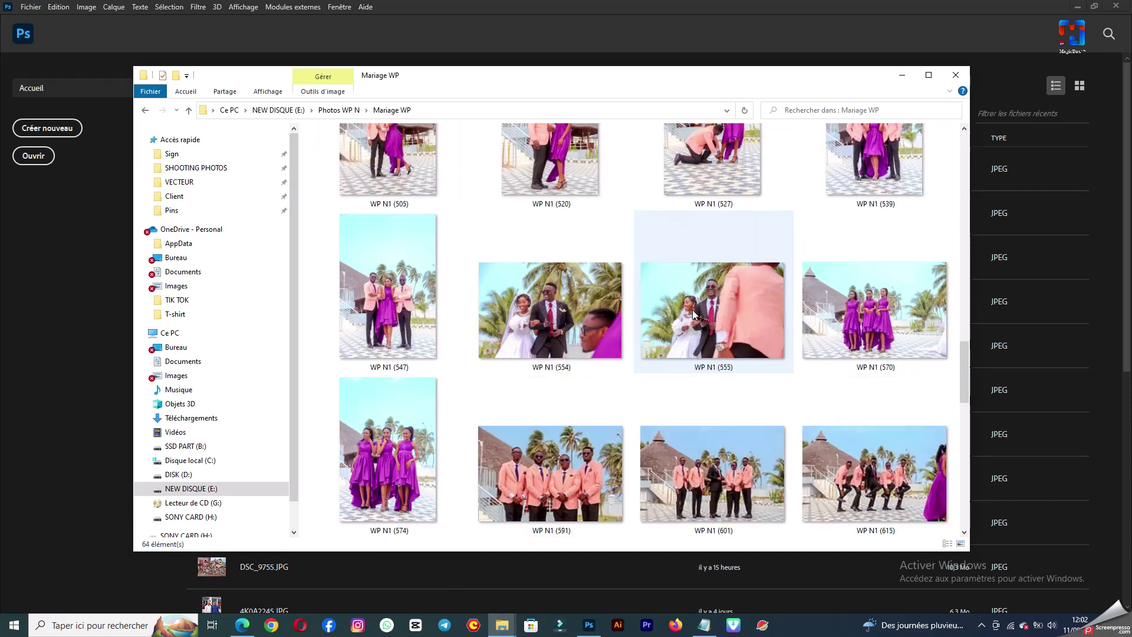
{"action": "scroll", "coordinate": [694, 314], "scroll_direction": "up", "scroll_amount": 15}
{"action": "double_click", "coordinate": [407, 160]}
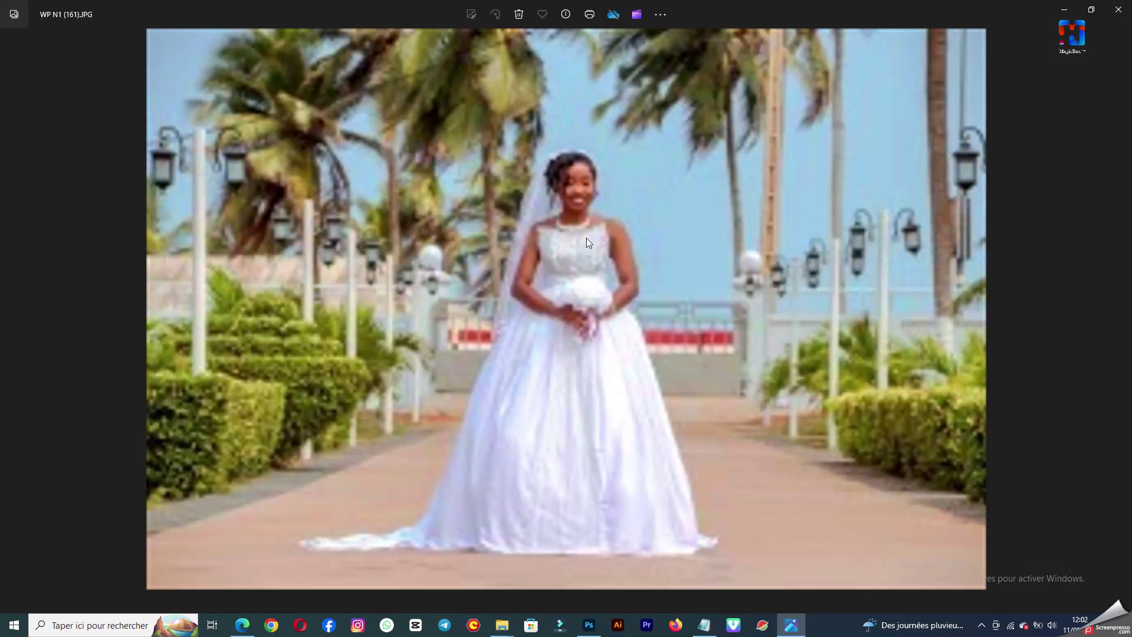
Step: Browse the retouched wedding photos one by one from WP N1 (161) to WP N1 (591), examining the retouching on each
{"action": "key", "text": "Right"}
{"action": "key", "text": "Right"}
{"action": "key", "text": "Right"}
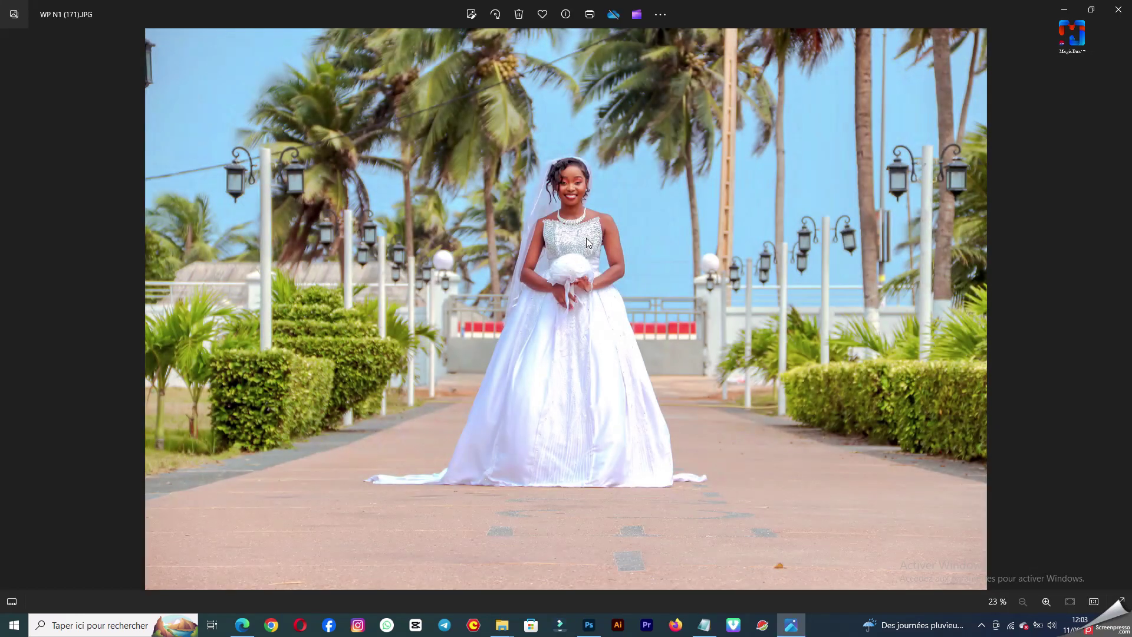
{"action": "key", "text": "Right"}
{"action": "key", "text": "Right"}
{"action": "key", "text": "Right"}
{"action": "key", "text": "Right"}
{"action": "key", "text": "Right"}
{"action": "key", "text": "Right"}
{"action": "key", "text": "Right"}
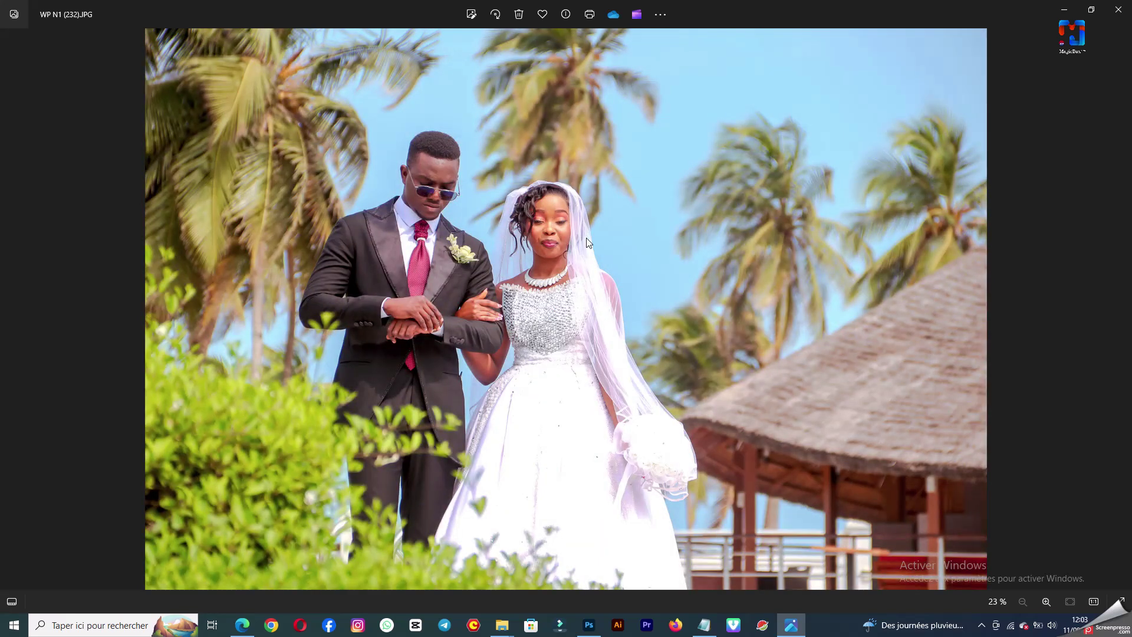
{"action": "key", "text": "Right"}
{"action": "key", "text": "Right"}
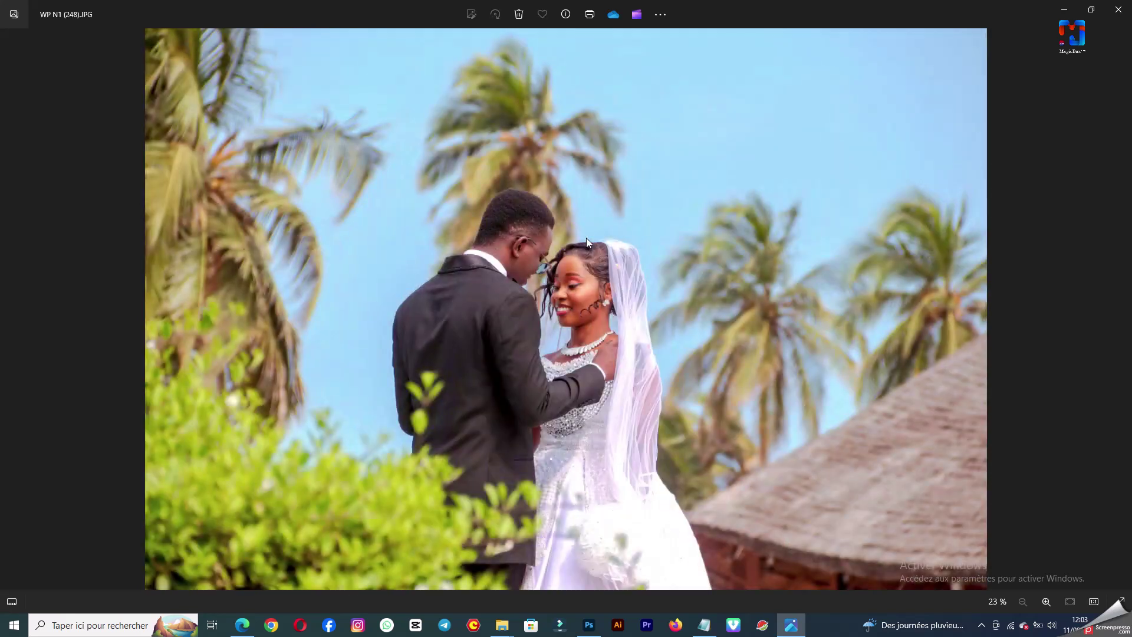
{"action": "key", "text": "Right"}
{"action": "key", "text": "Right"}
{"action": "key", "text": "Right"}
{"action": "key", "text": "Right"}
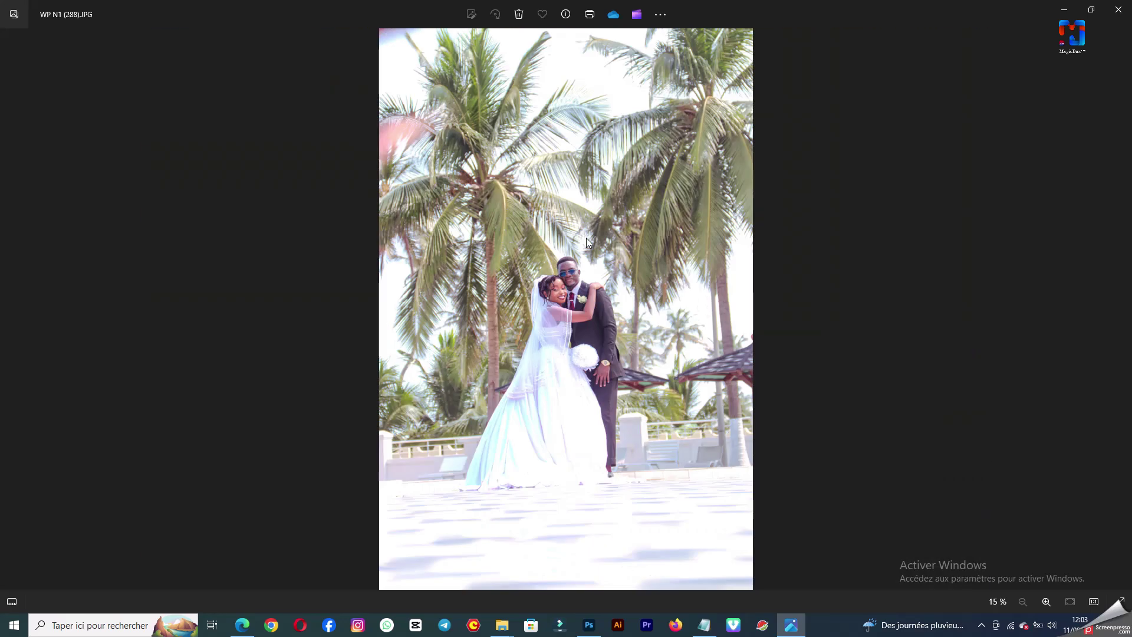
{"action": "key", "text": "Right"}
{"action": "key", "text": "Right"}
{"action": "key", "text": "Right"}
{"action": "key", "text": "Right"}
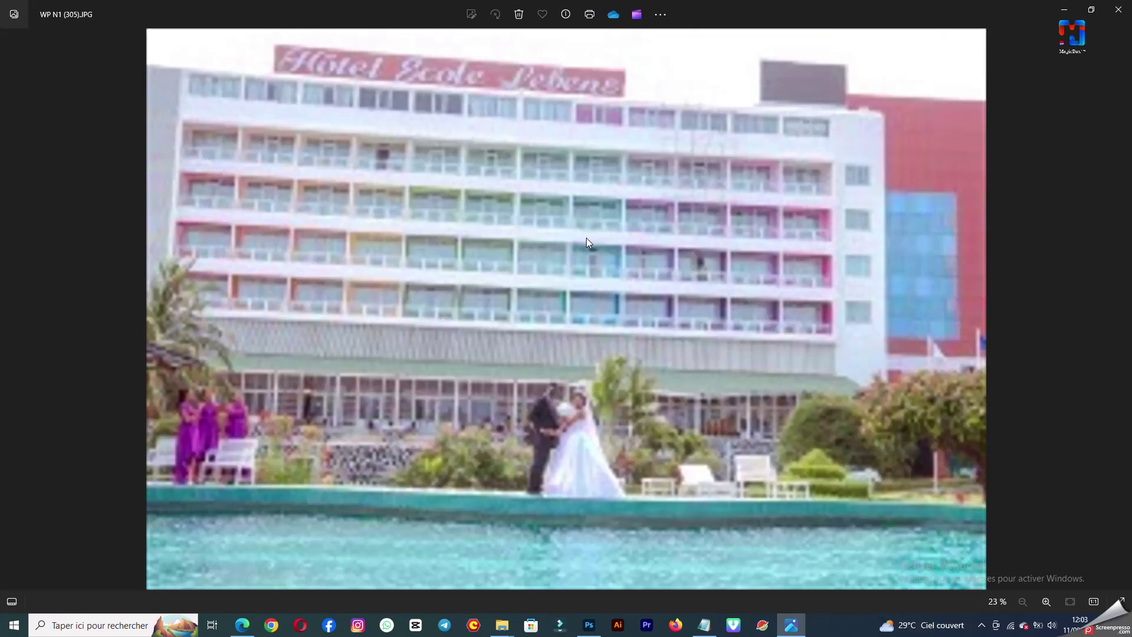
{"action": "key", "text": "Right"}
{"action": "key", "text": "Right"}
{"action": "key", "text": "Right"}
{"action": "key", "text": "Right"}
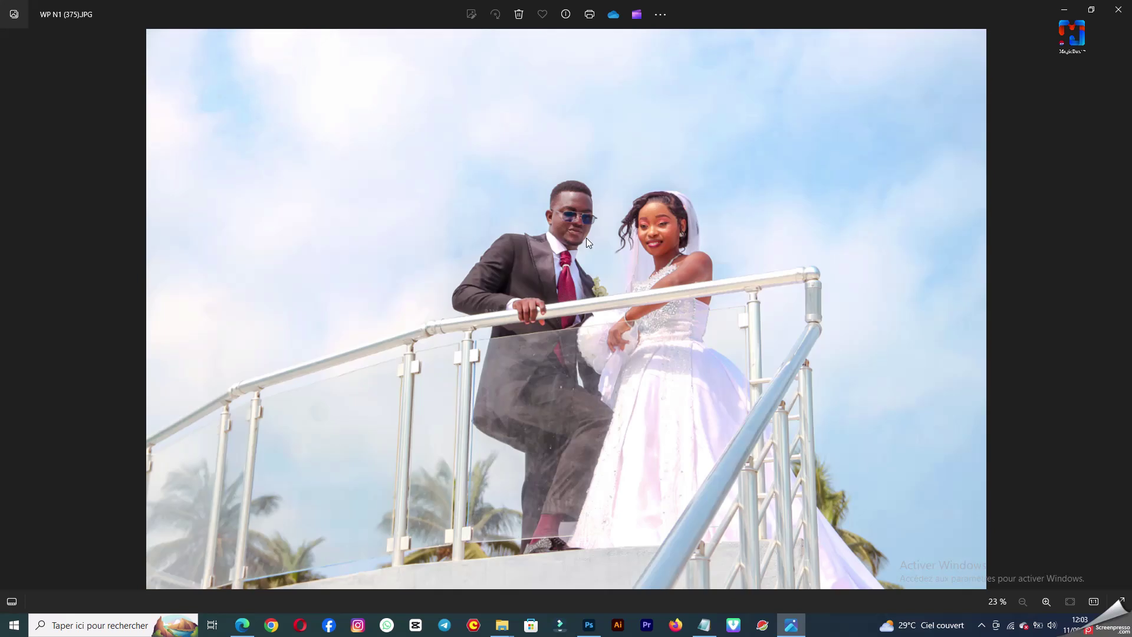
{"action": "key", "text": "Right"}
{"action": "key", "text": "Right"}
{"action": "key", "text": "Right"}
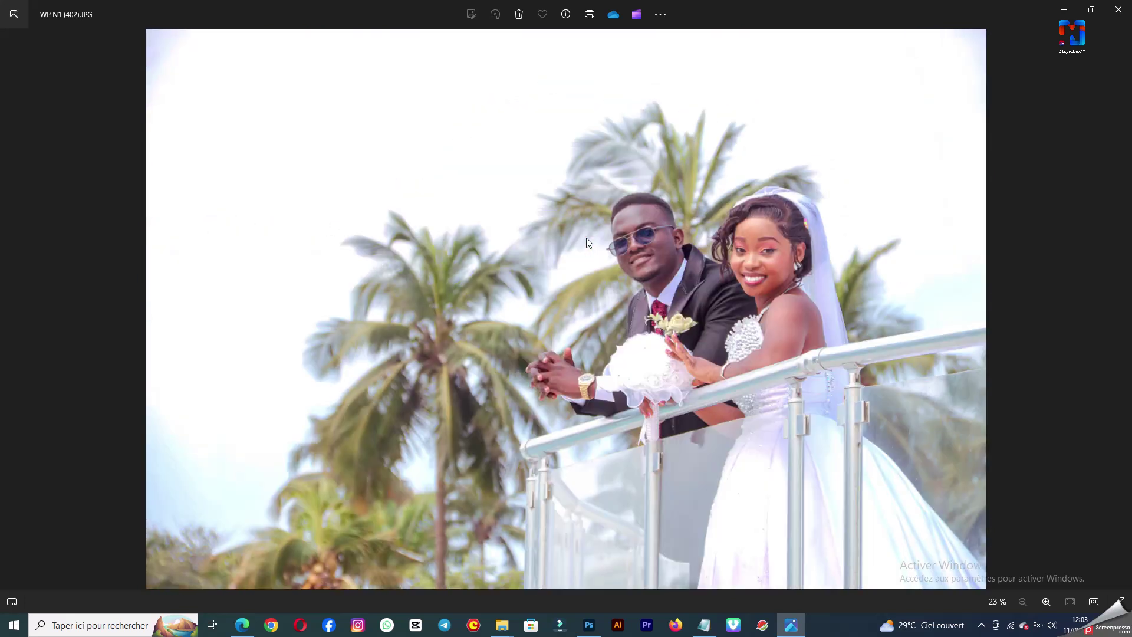
{"action": "key", "text": "Right"}
{"action": "key", "text": "Right"}
{"action": "key", "text": "Right"}
{"action": "key", "text": "Right"}
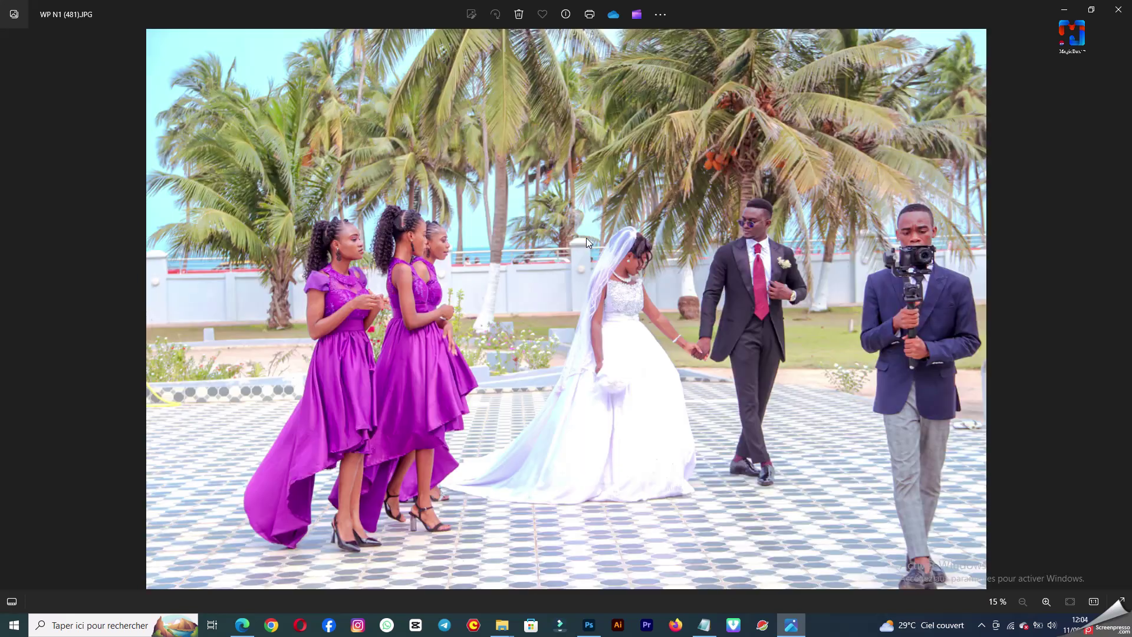
{"action": "key", "text": "Right"}
{"action": "key", "text": "Right"}
{"action": "key", "text": "Right"}
{"action": "key", "text": "Right"}
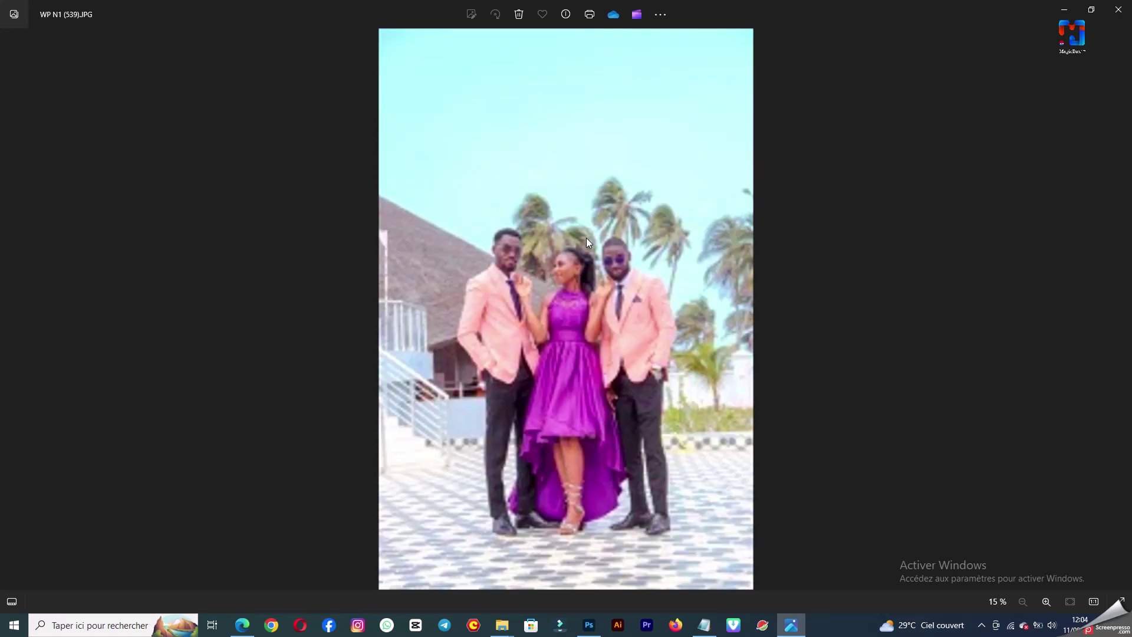
{"action": "key", "text": "Right"}
{"action": "key", "text": "Right"}
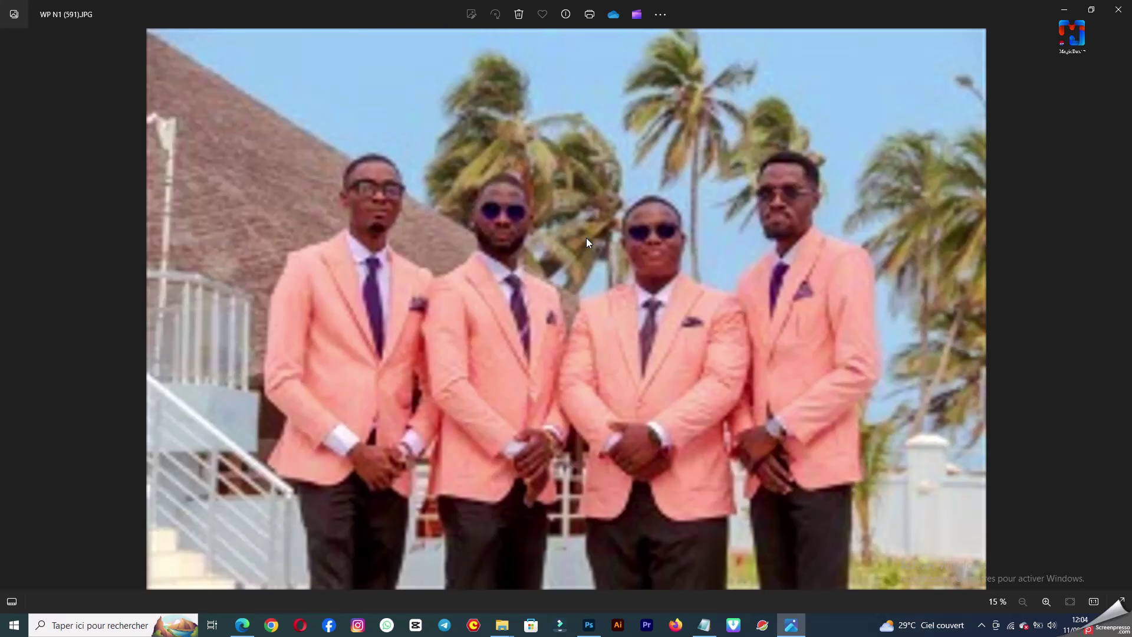
Step: Close the image viewer, review the thumbnails of the whole Mariage WP folder and close the folder window
{"action": "key", "text": "alt+F4"}
{"action": "scroll", "coordinate": [792, 413], "scroll_direction": "down", "scroll_amount": 10}
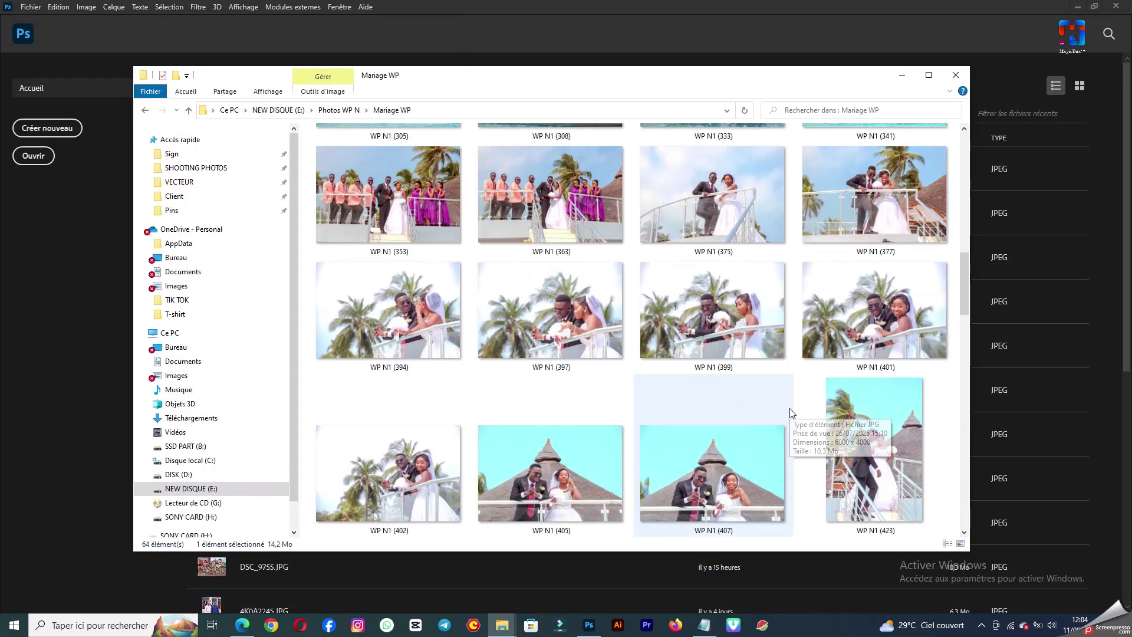
{"action": "scroll", "coordinate": [792, 413], "scroll_direction": "down", "scroll_amount": 5}
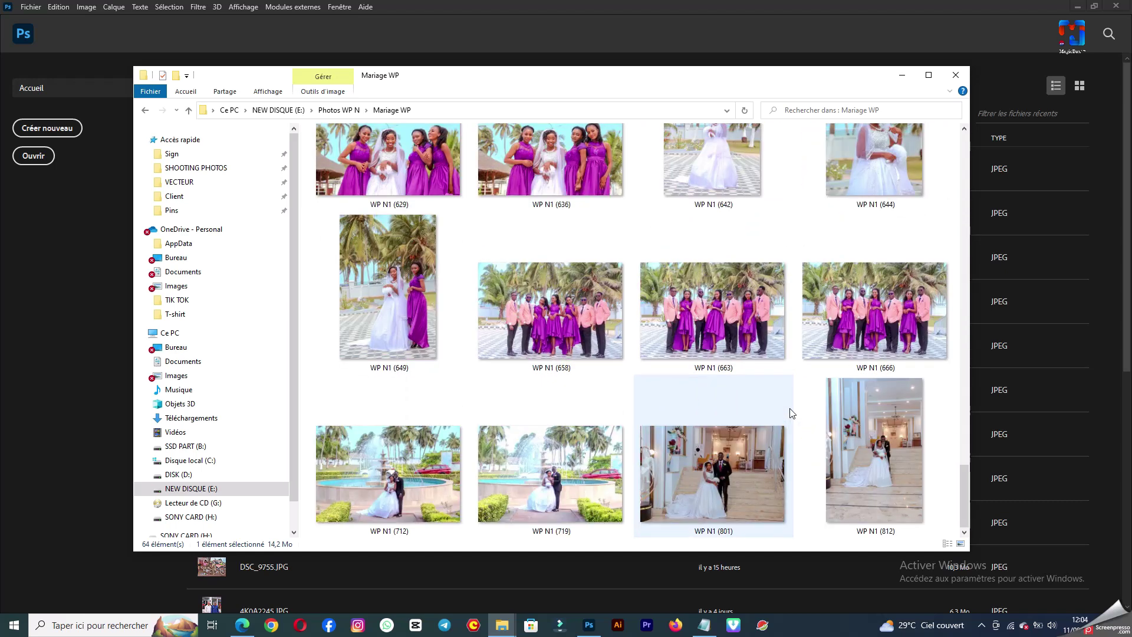
{"action": "scroll", "coordinate": [737, 265], "scroll_direction": "up", "scroll_amount": 15}
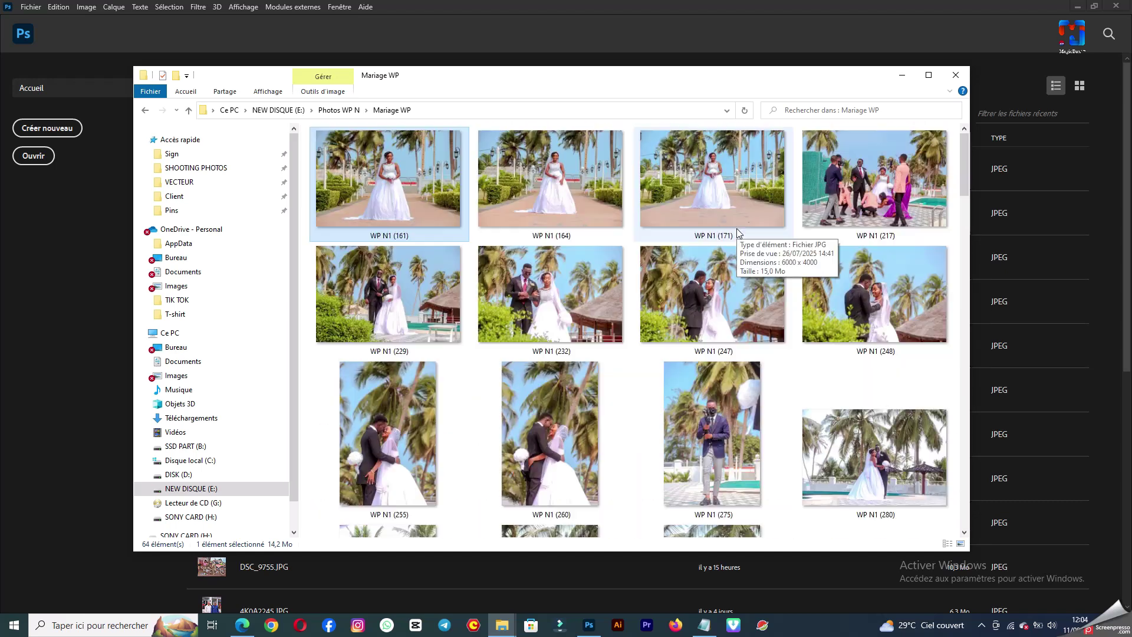
{"action": "left_click", "coordinate": [955, 75]}
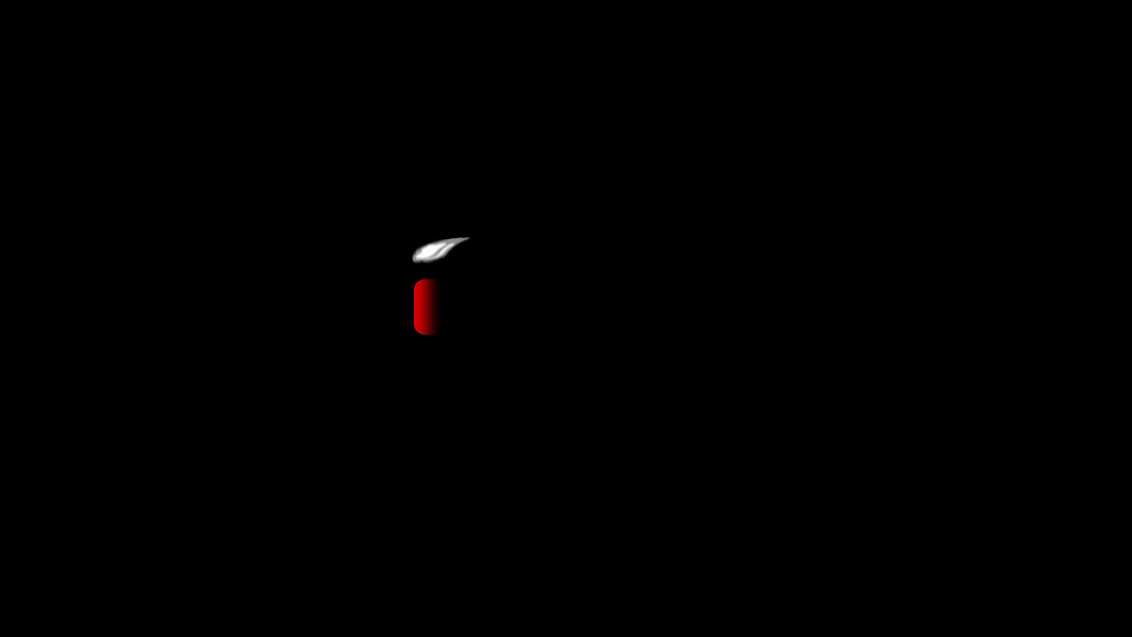